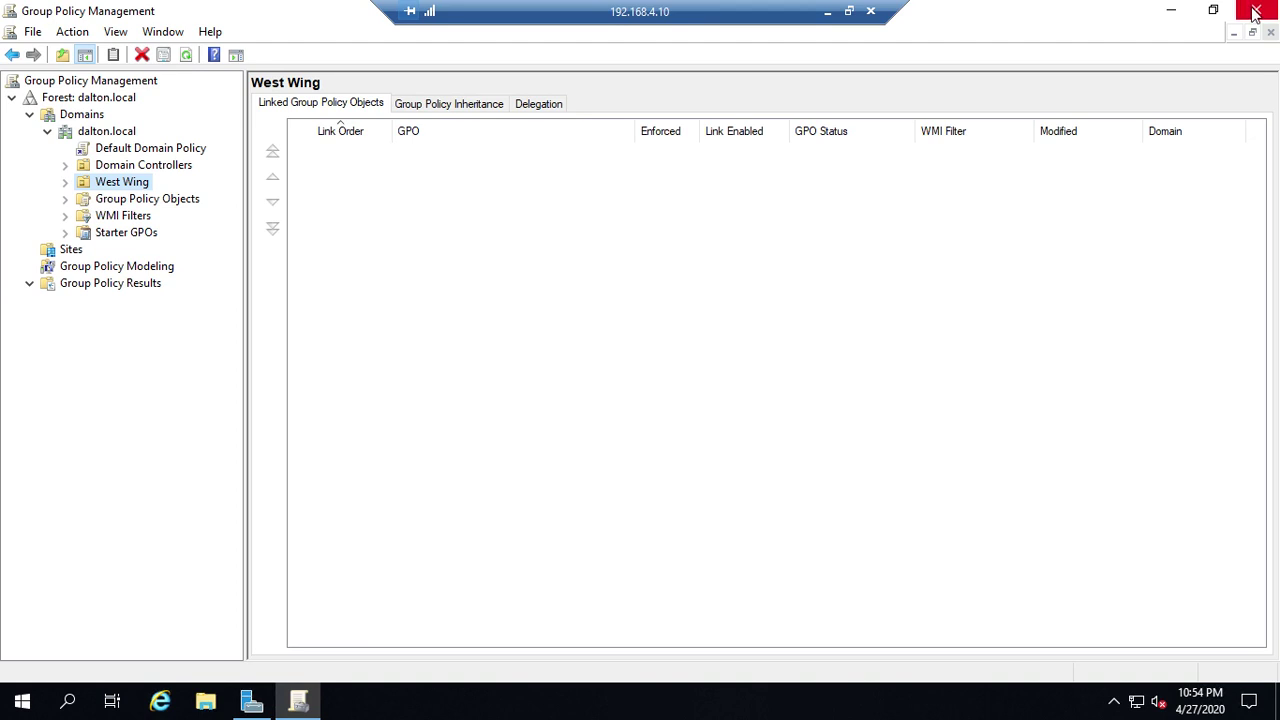
Check the Server Manager tools list without choosing a tool, then return to Group Policy Management.
click(251, 703)
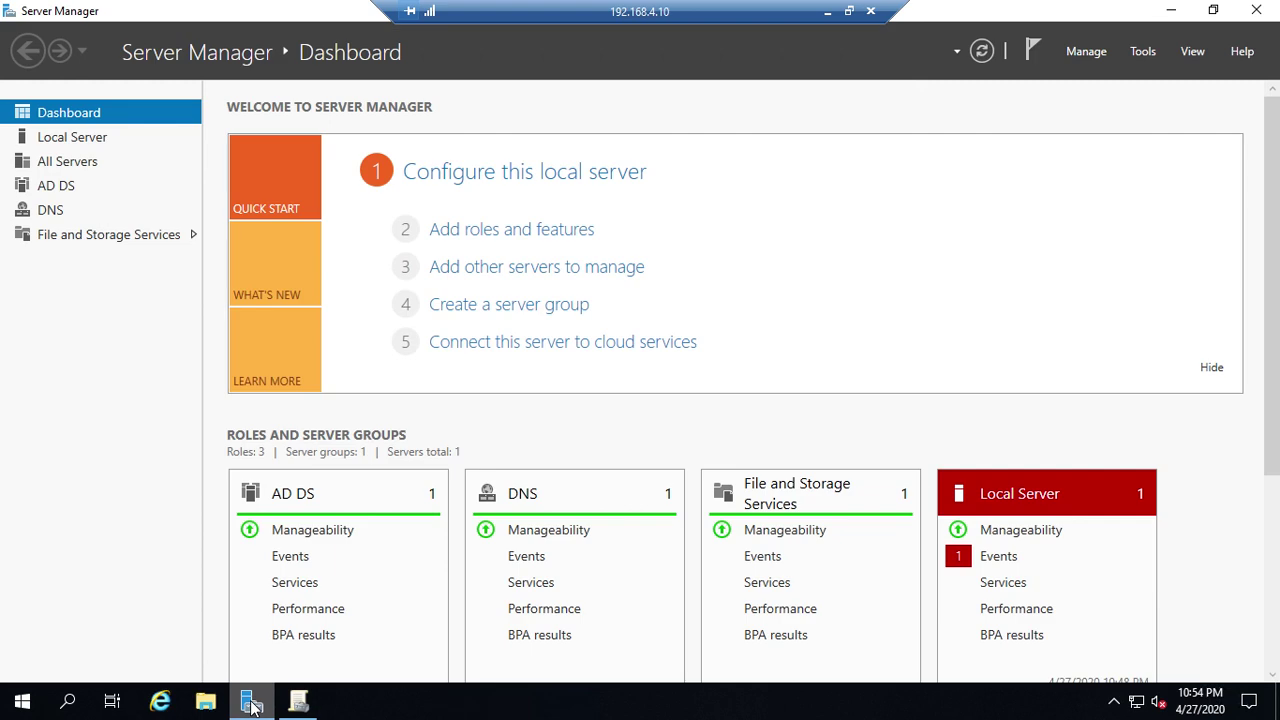
click(1145, 53)
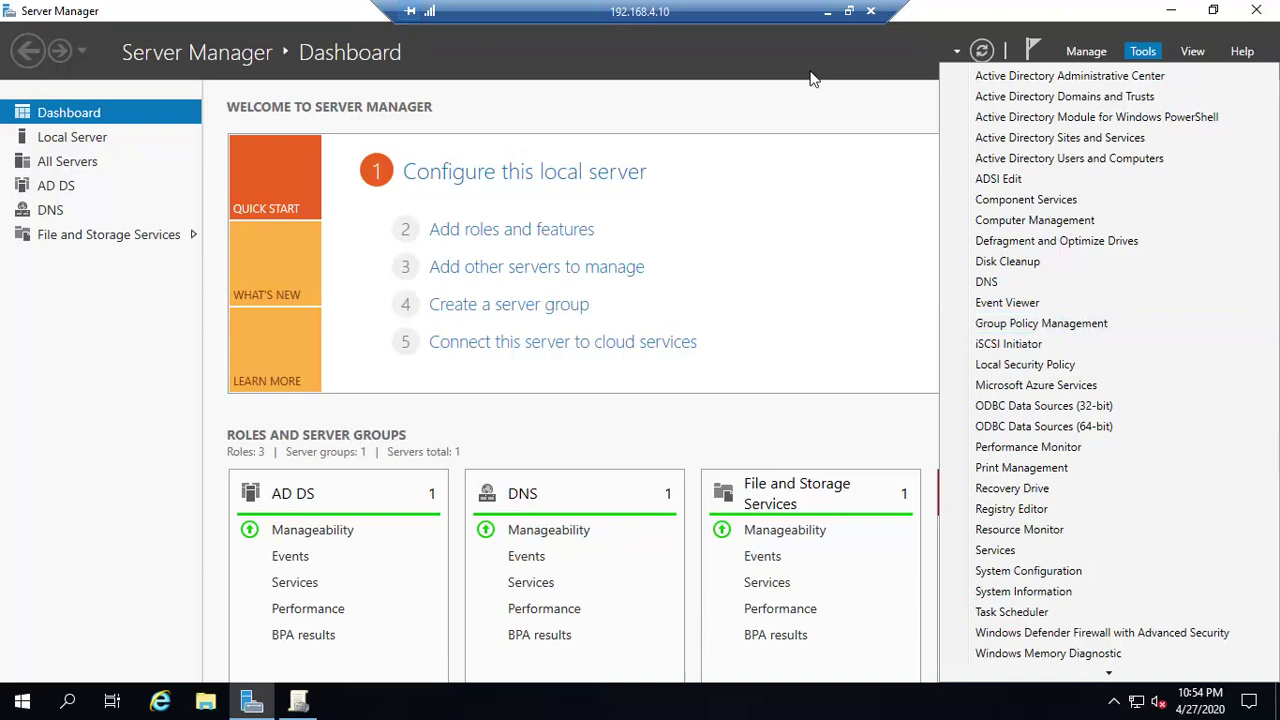
click(1094, 34)
click(1168, 12)
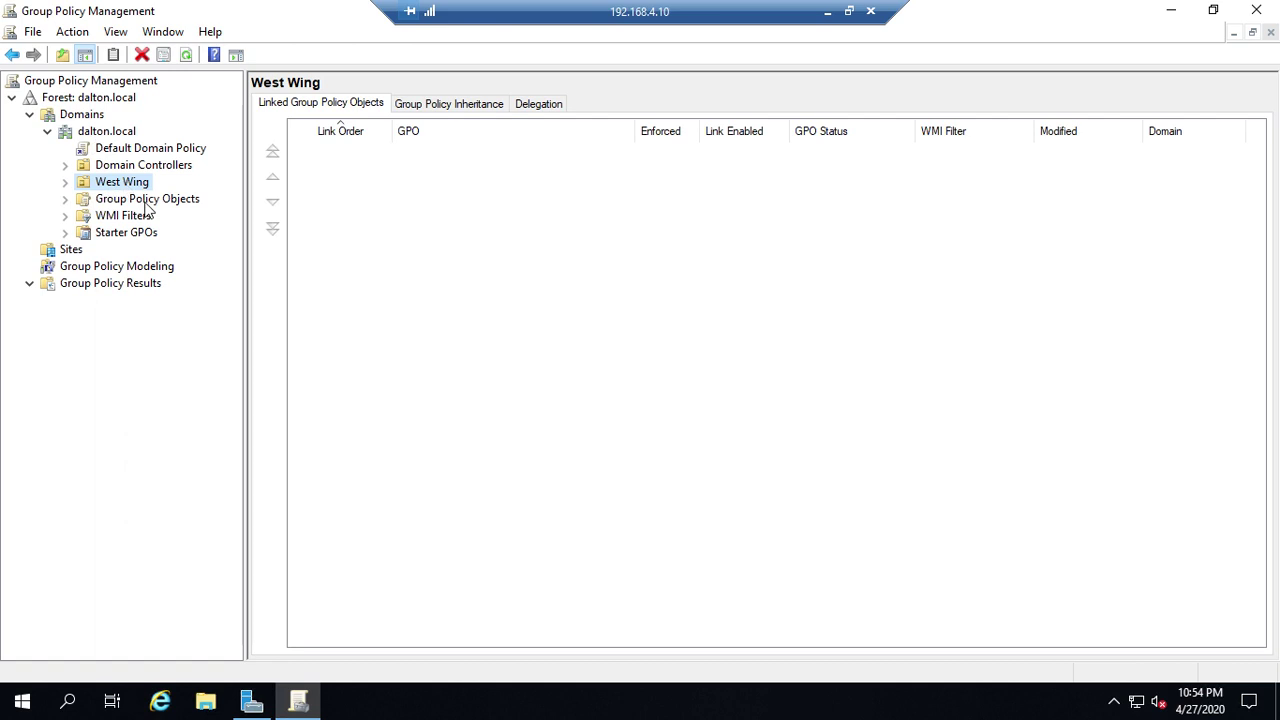
Expand Group Policy Objects and West Wing, then select the Guests OU to see its linked GPOs.
click(65, 199)
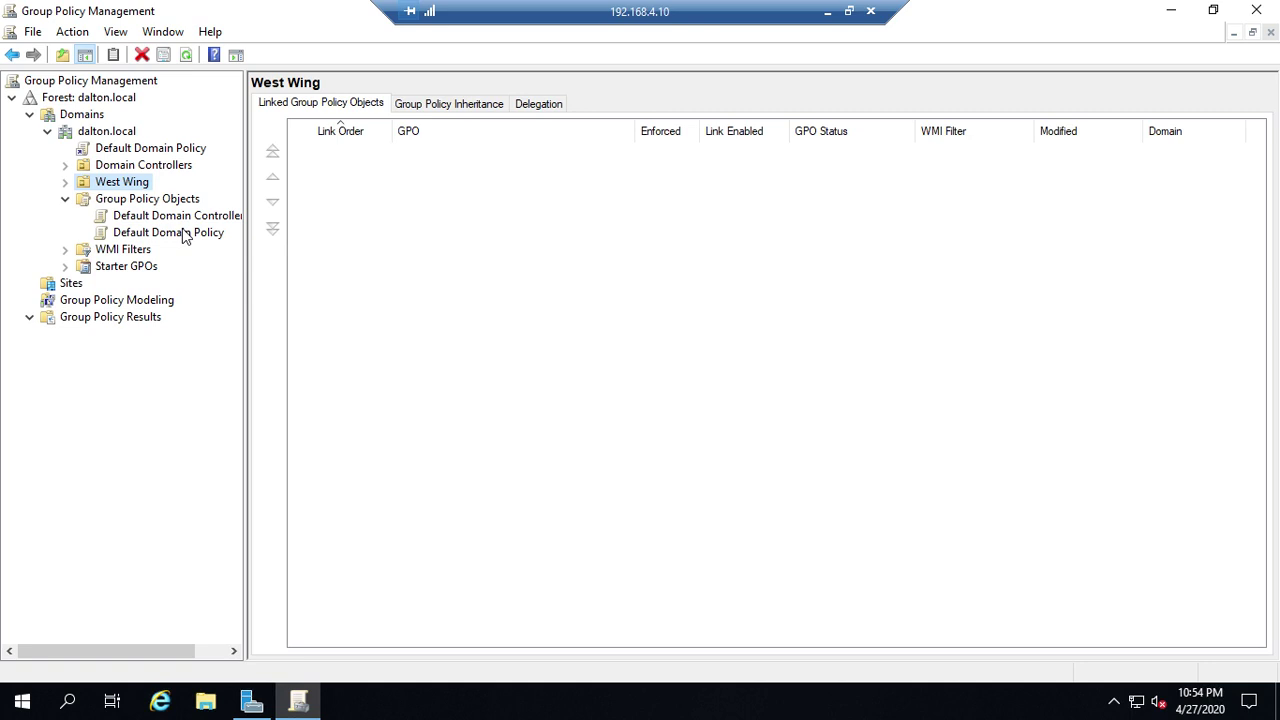
click(65, 183)
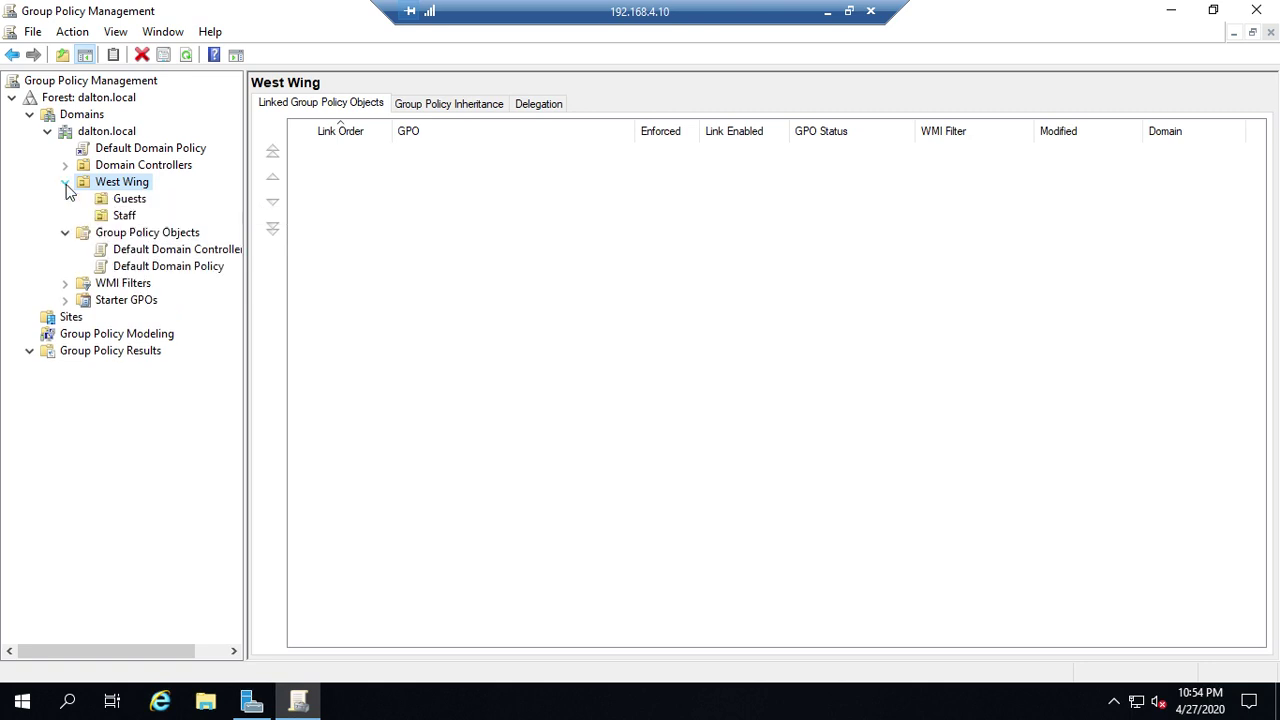
click(137, 200)
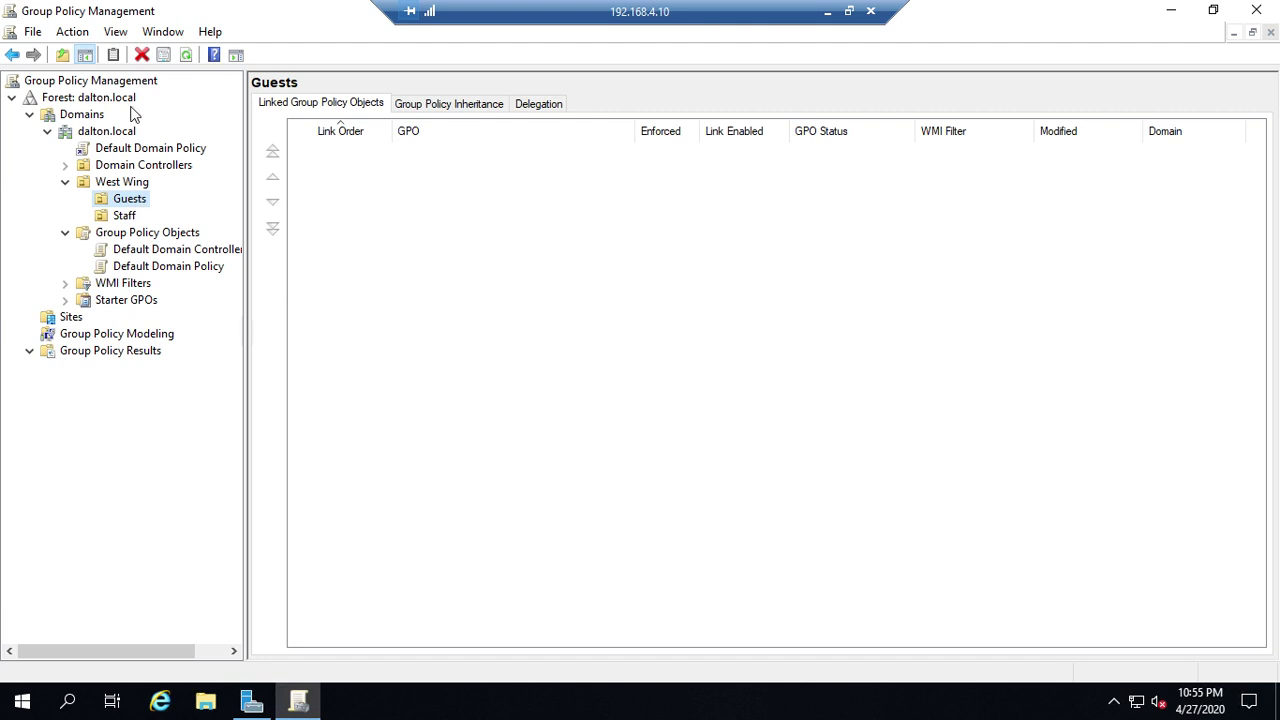
right_click(130, 200)
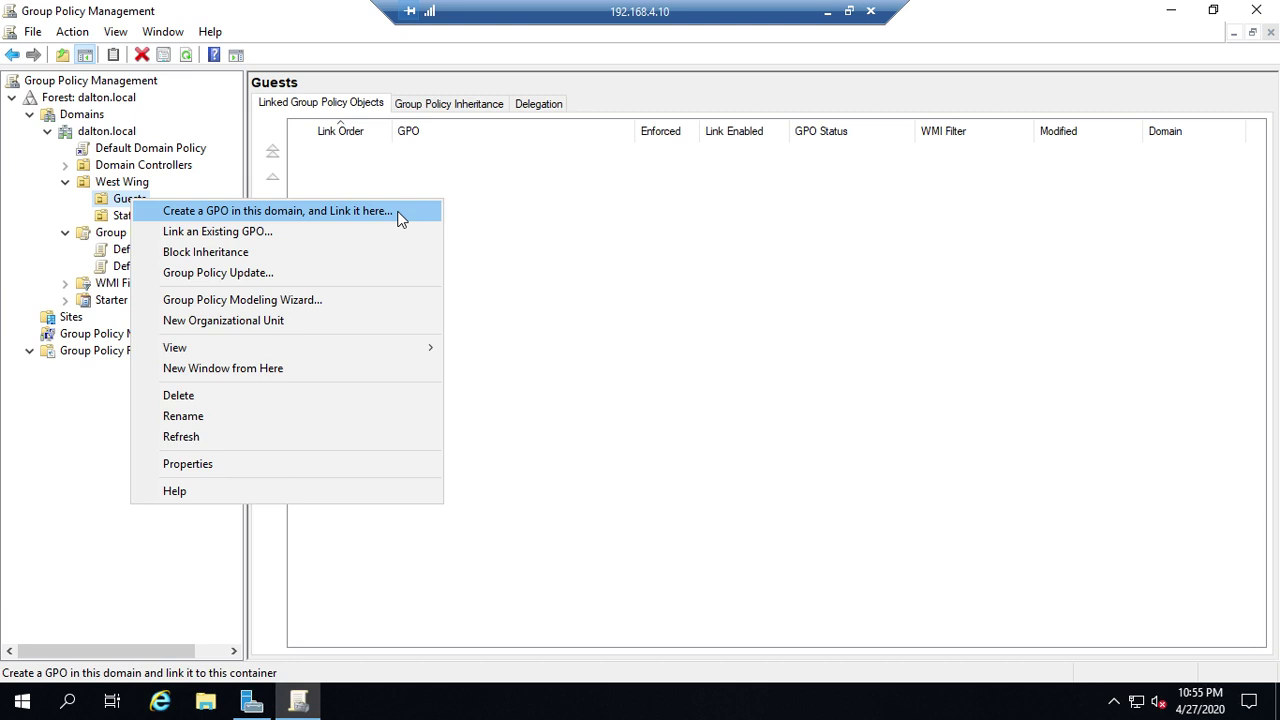
click(634, 226)
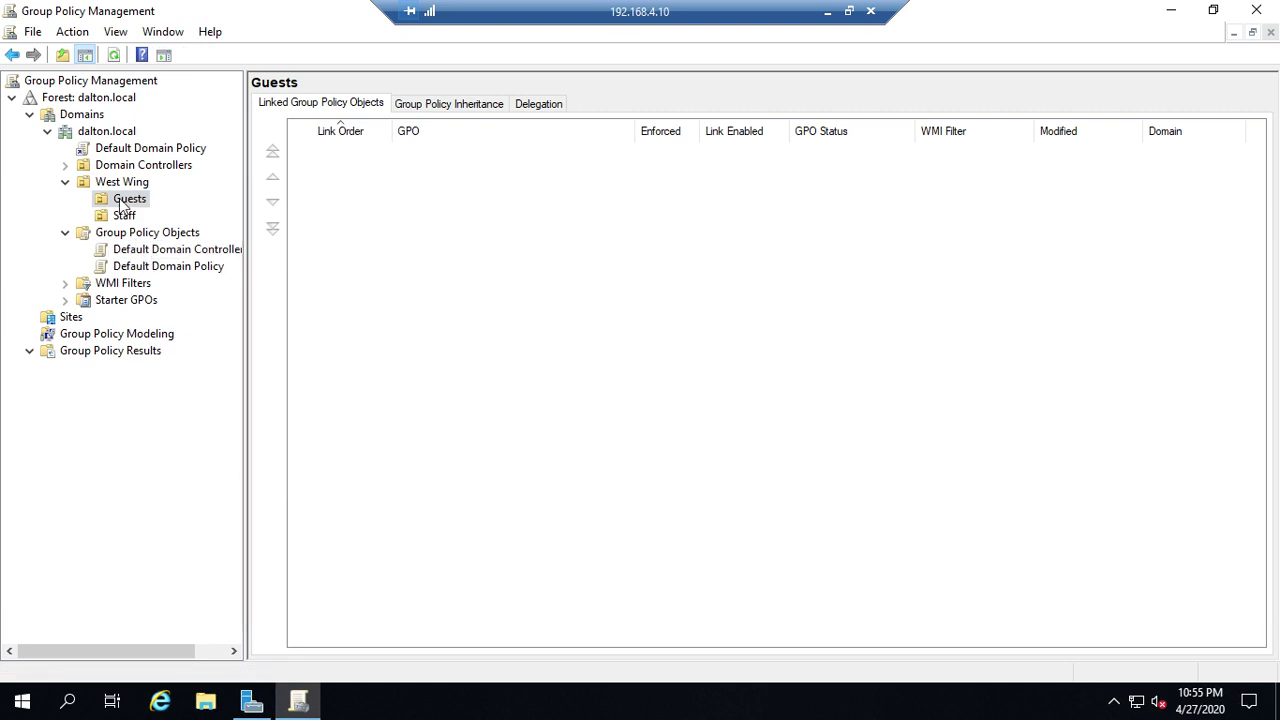
right_click(168, 240)
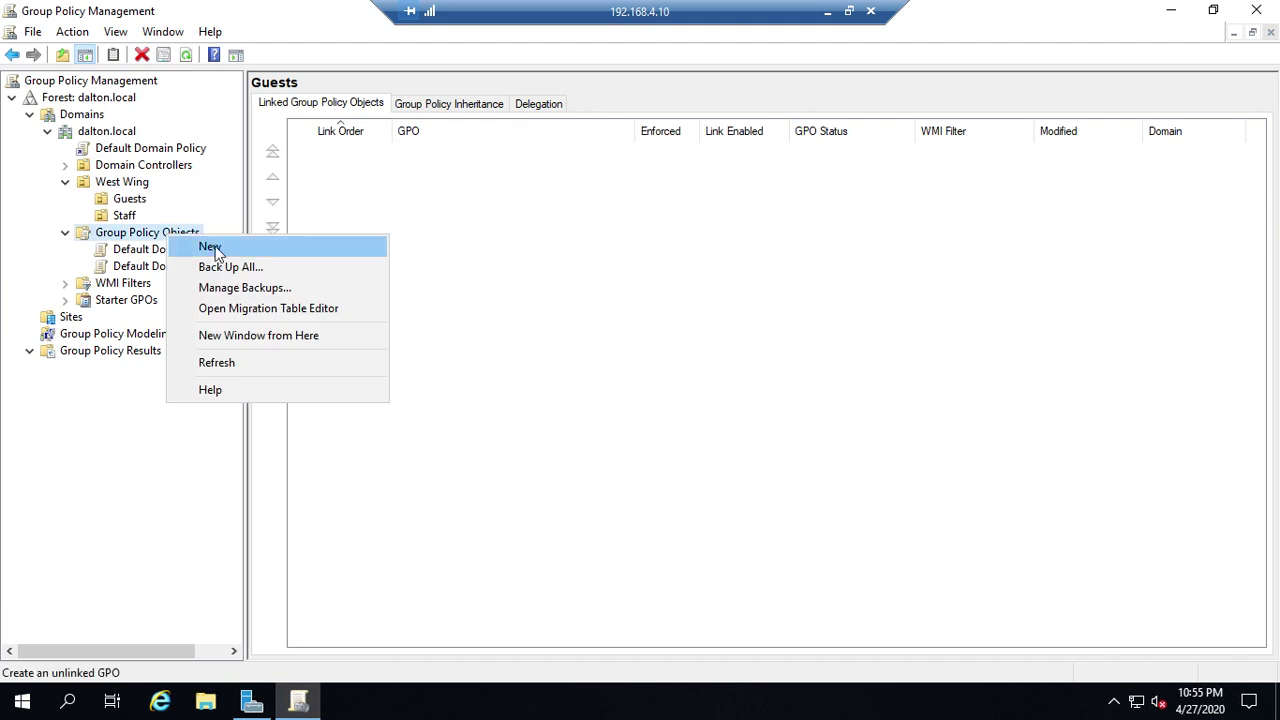
click(210, 247)
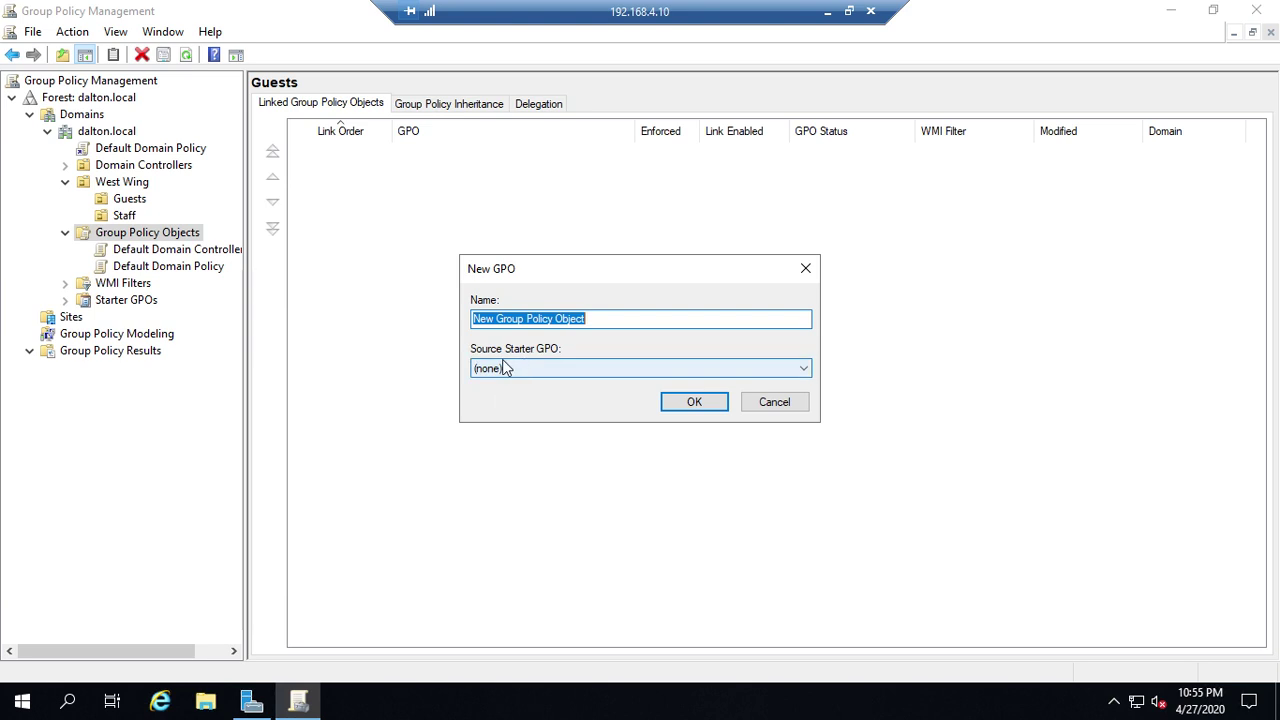
click(770, 408)
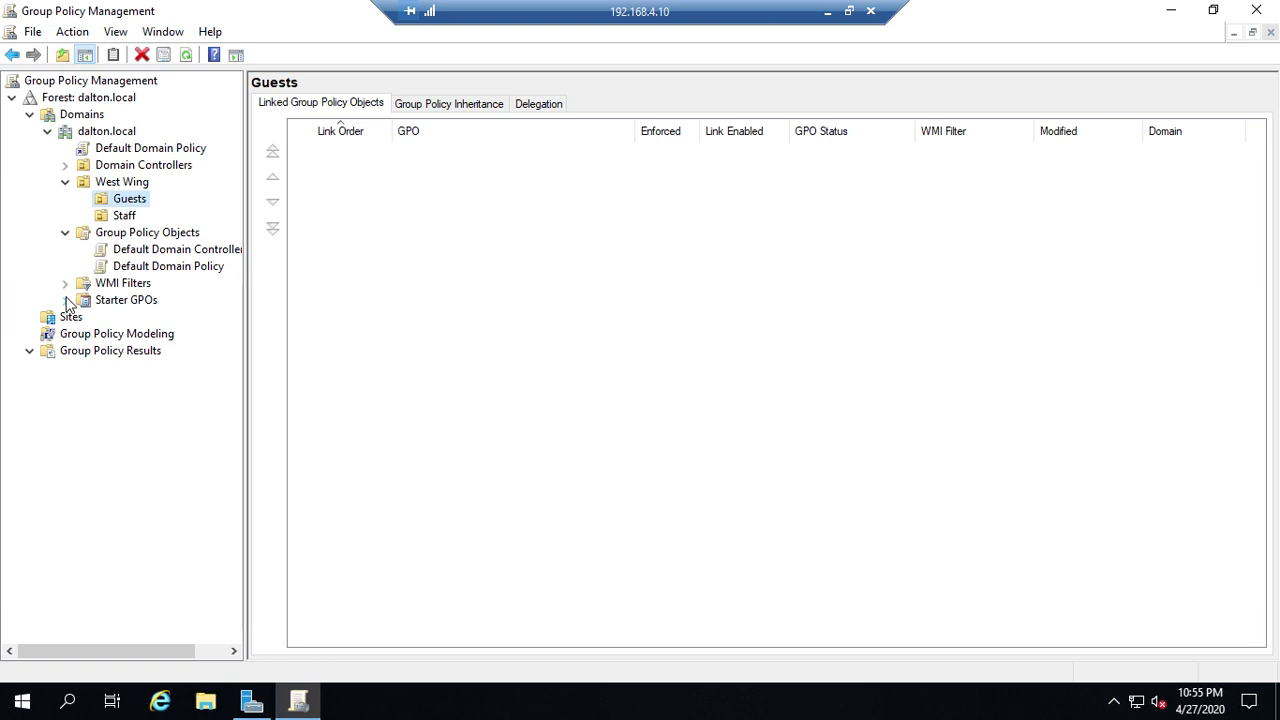
Select Starter GPOs for dalton.local, which reports no Starter GPOs folder yet.
click(97, 303)
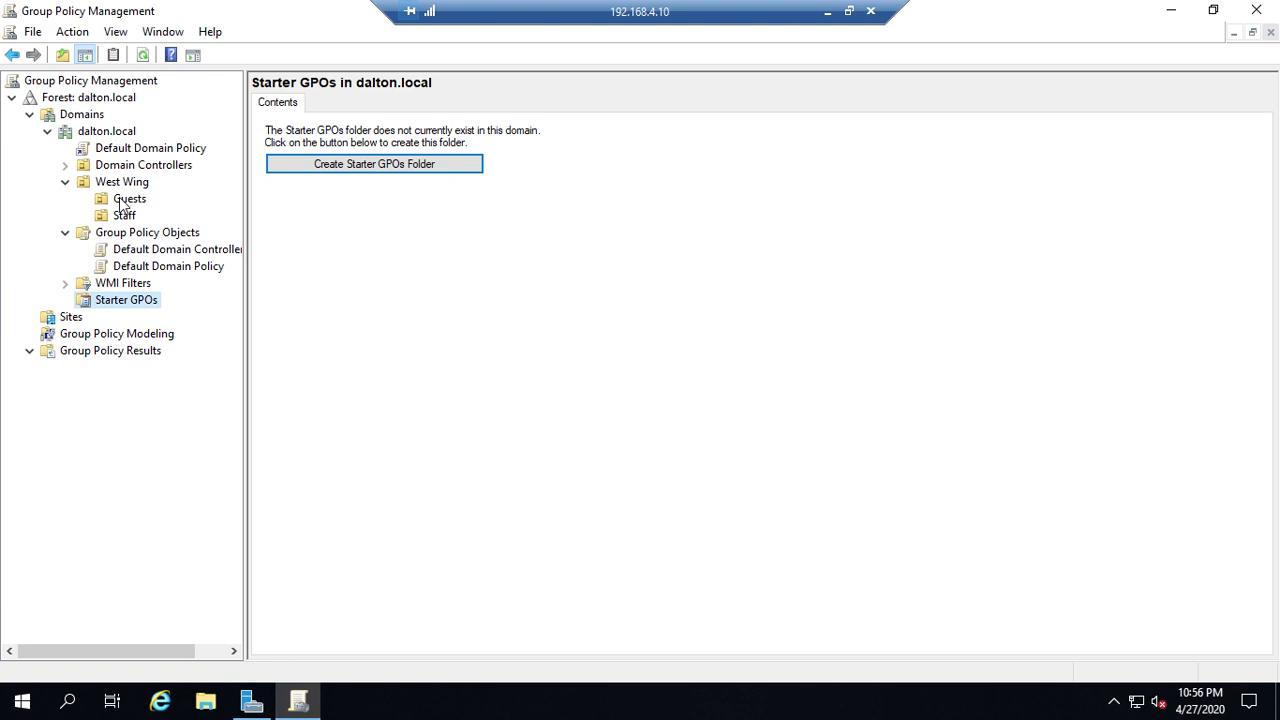
Add a GPO called 'Guest Restrictions' from the Group Policy Objects context menu.
right_click(184, 236)
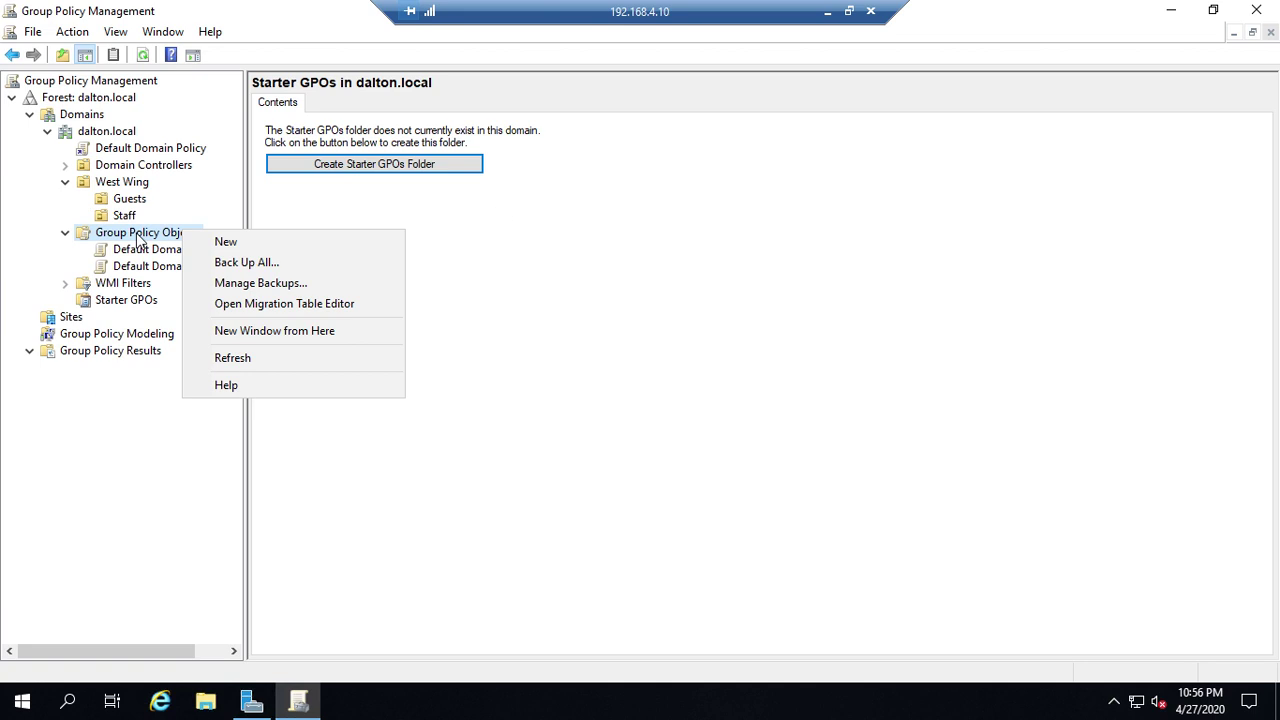
click(226, 245)
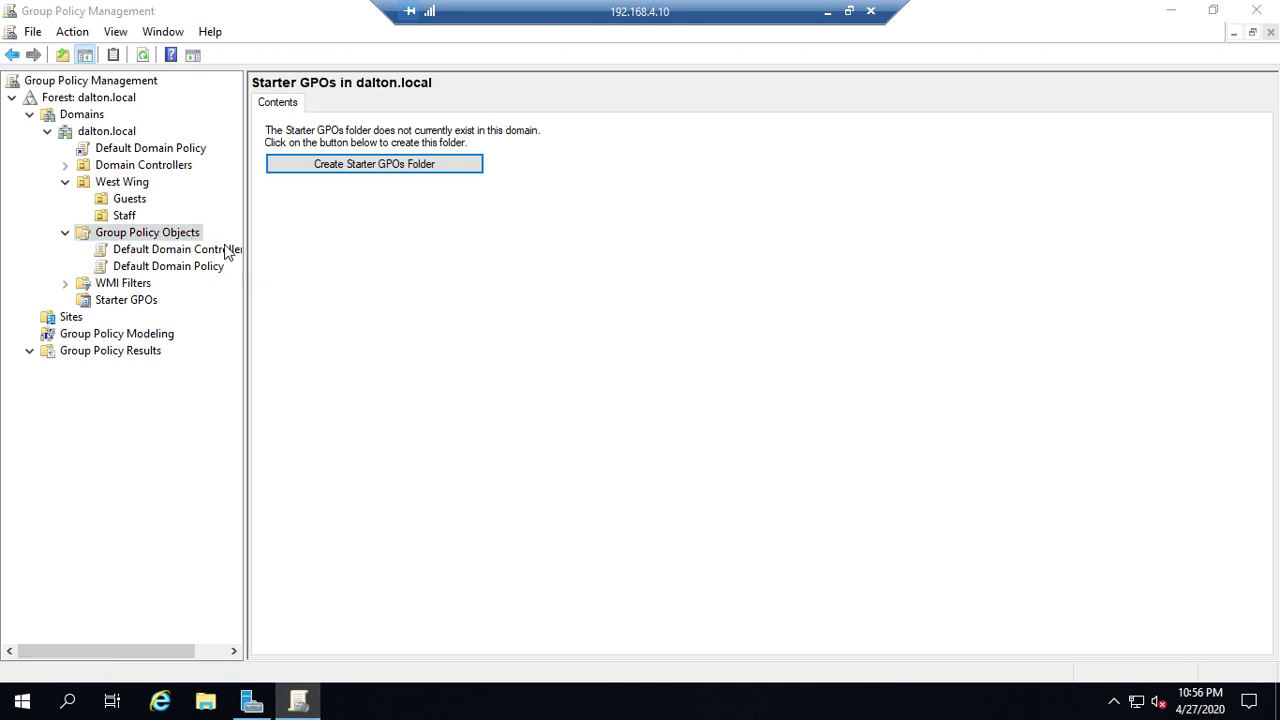
text(G)
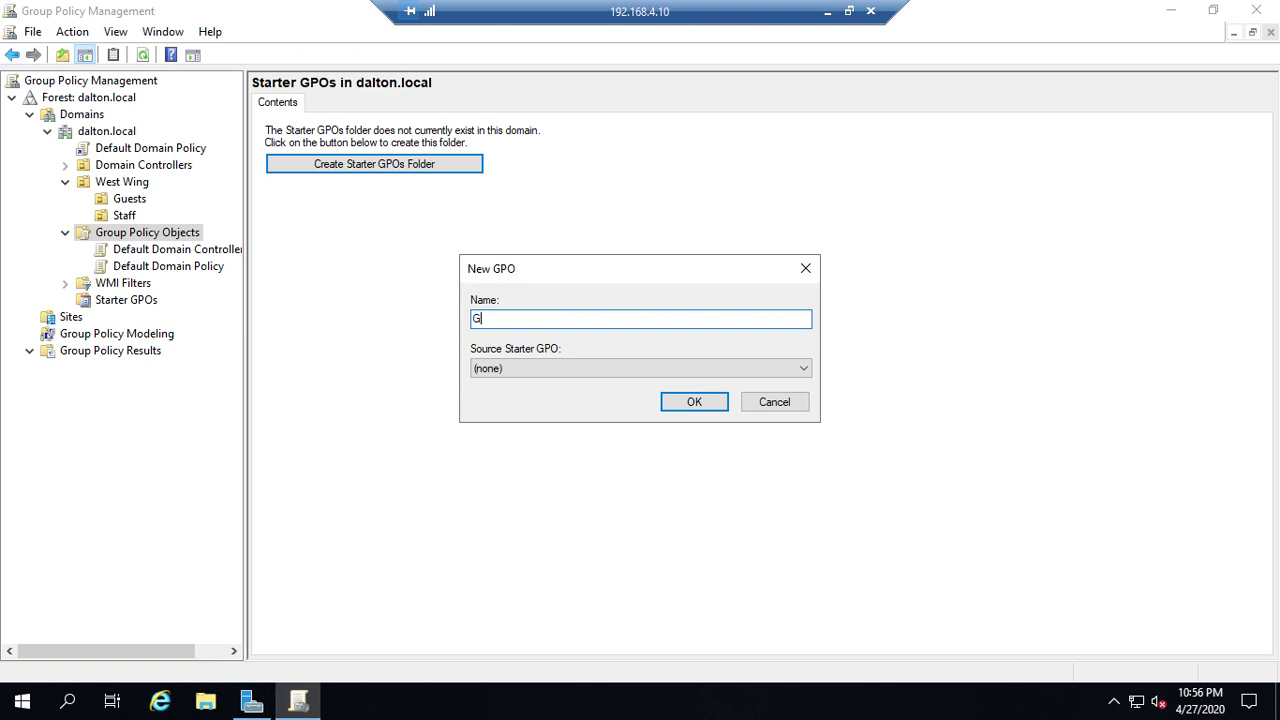
text(uest Restrictions)
click(688, 401)
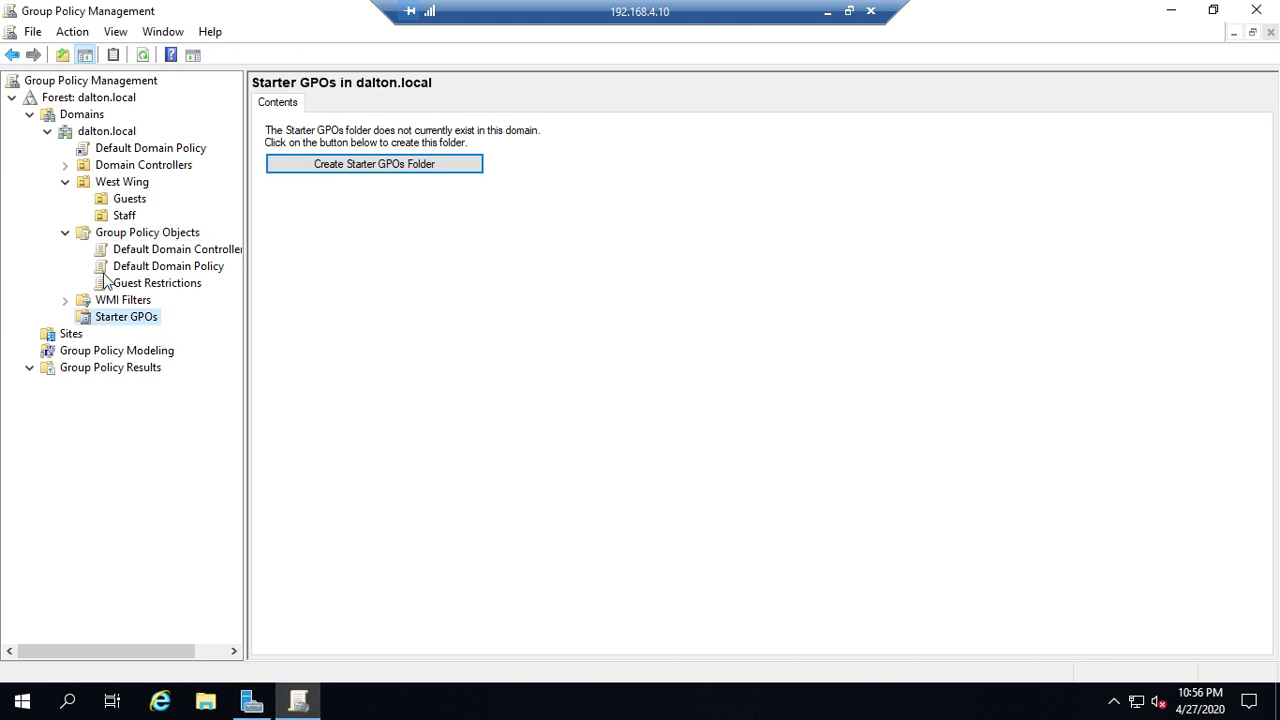
Select Guest Restrictions, confirm its GPO status stays Enabled, and view its empty settings report.
click(157, 283)
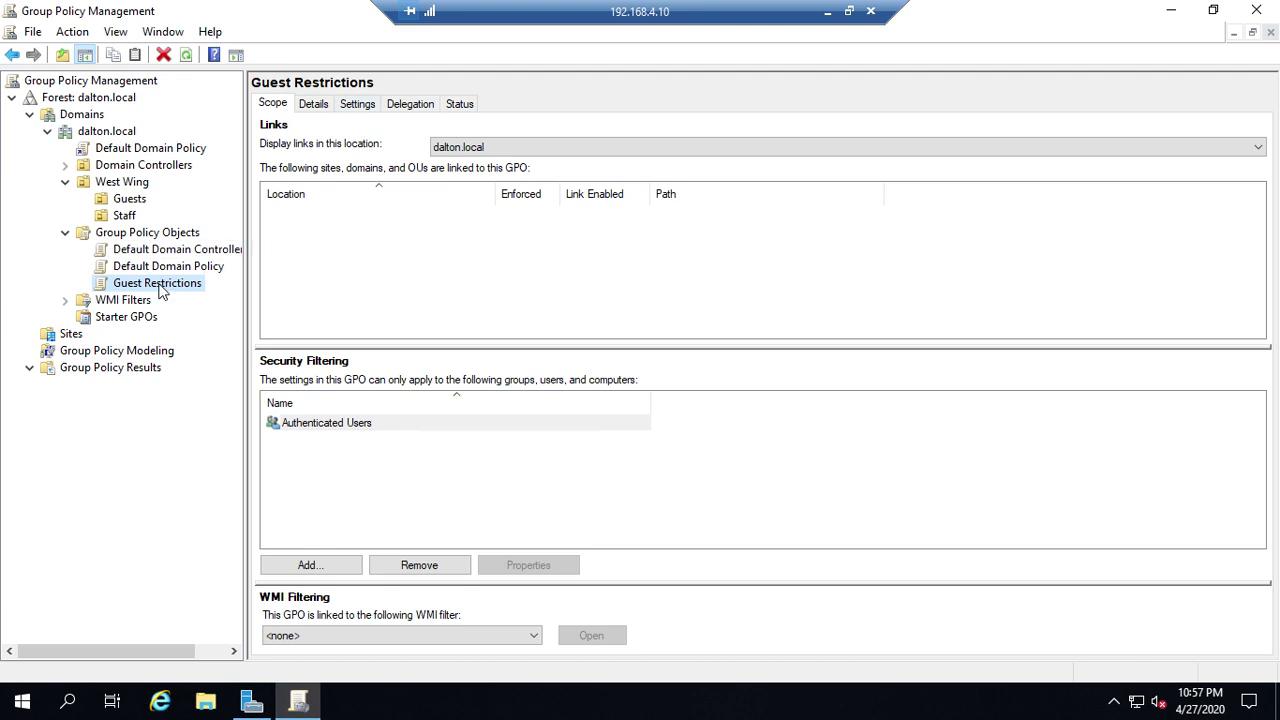
click(314, 105)
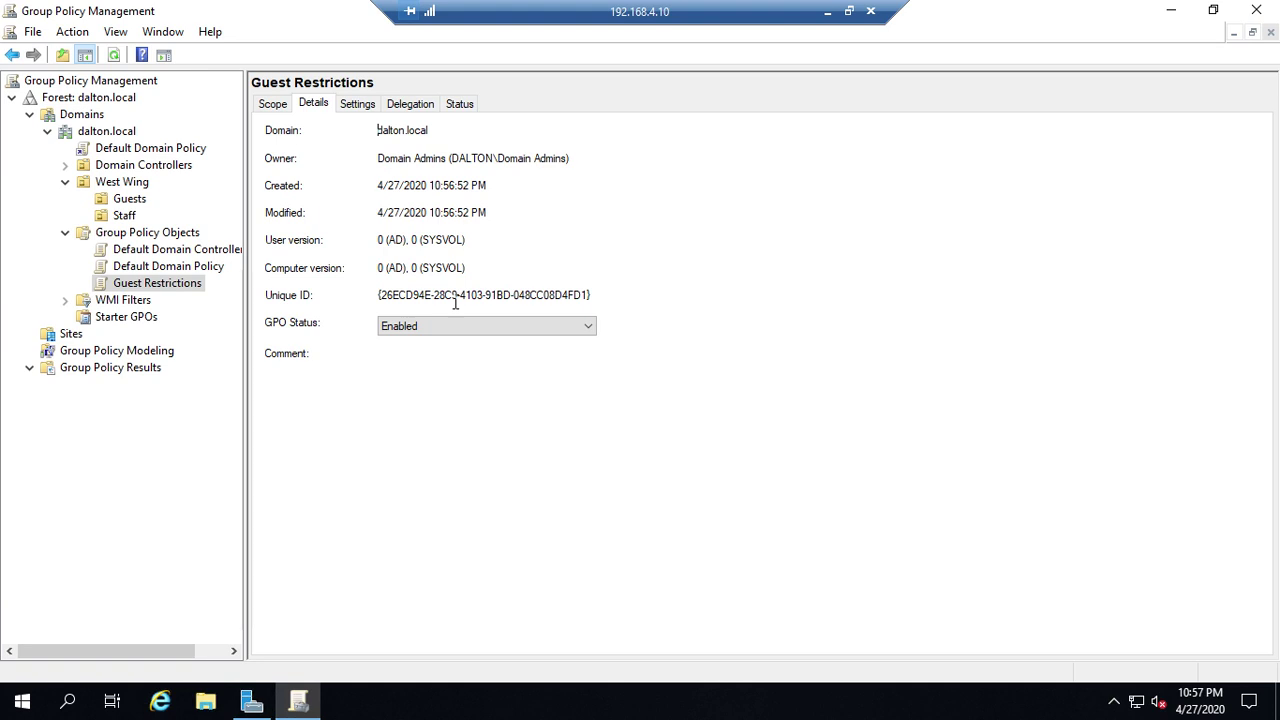
click(446, 338)
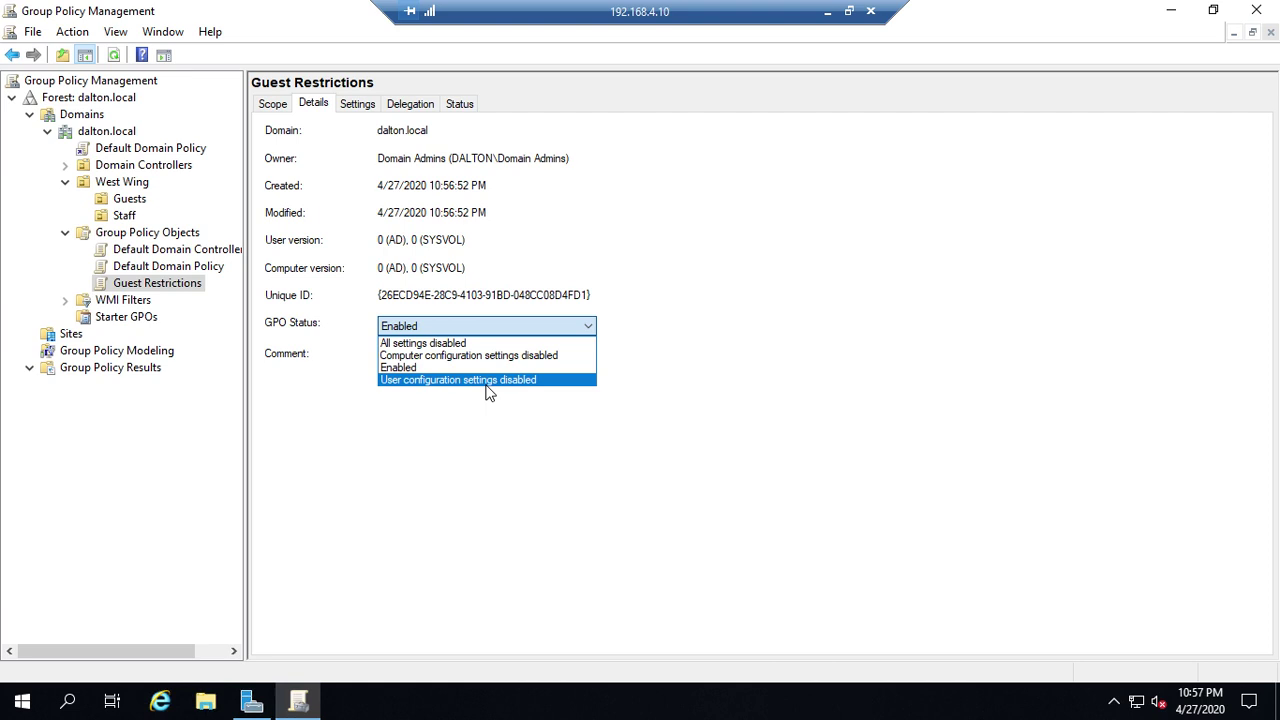
click(350, 112)
click(350, 112)
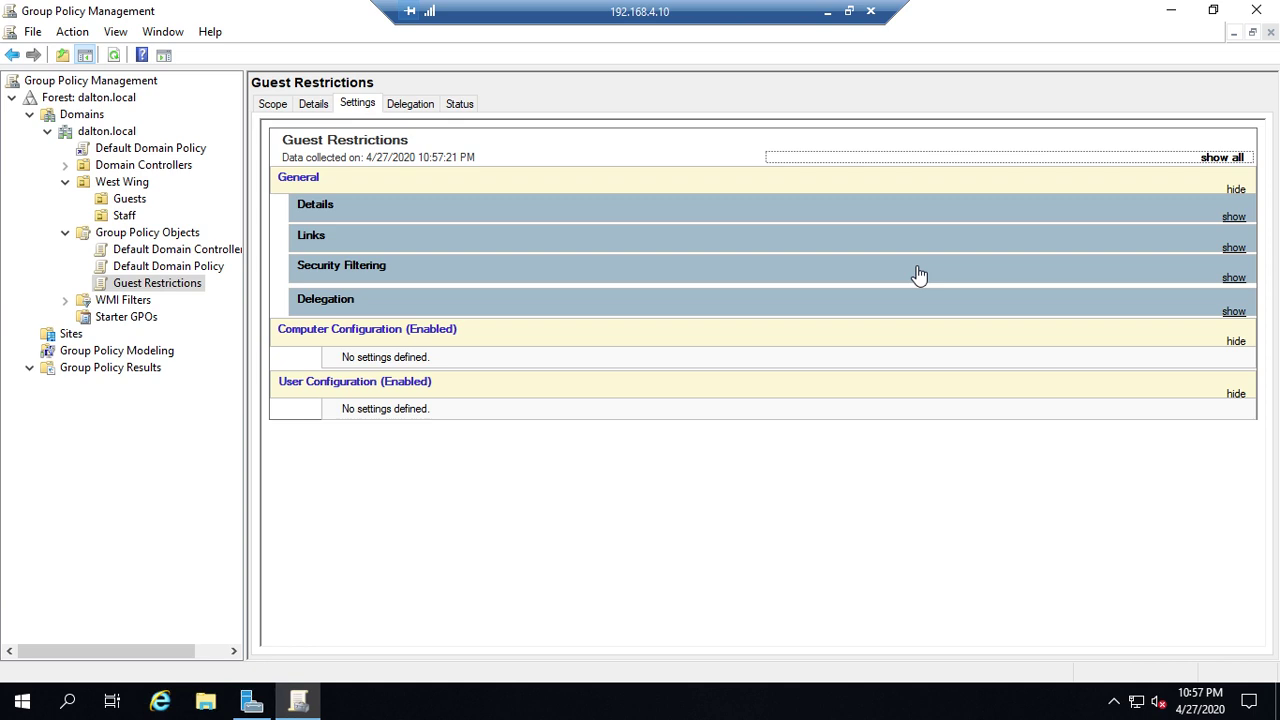
click(1234, 217)
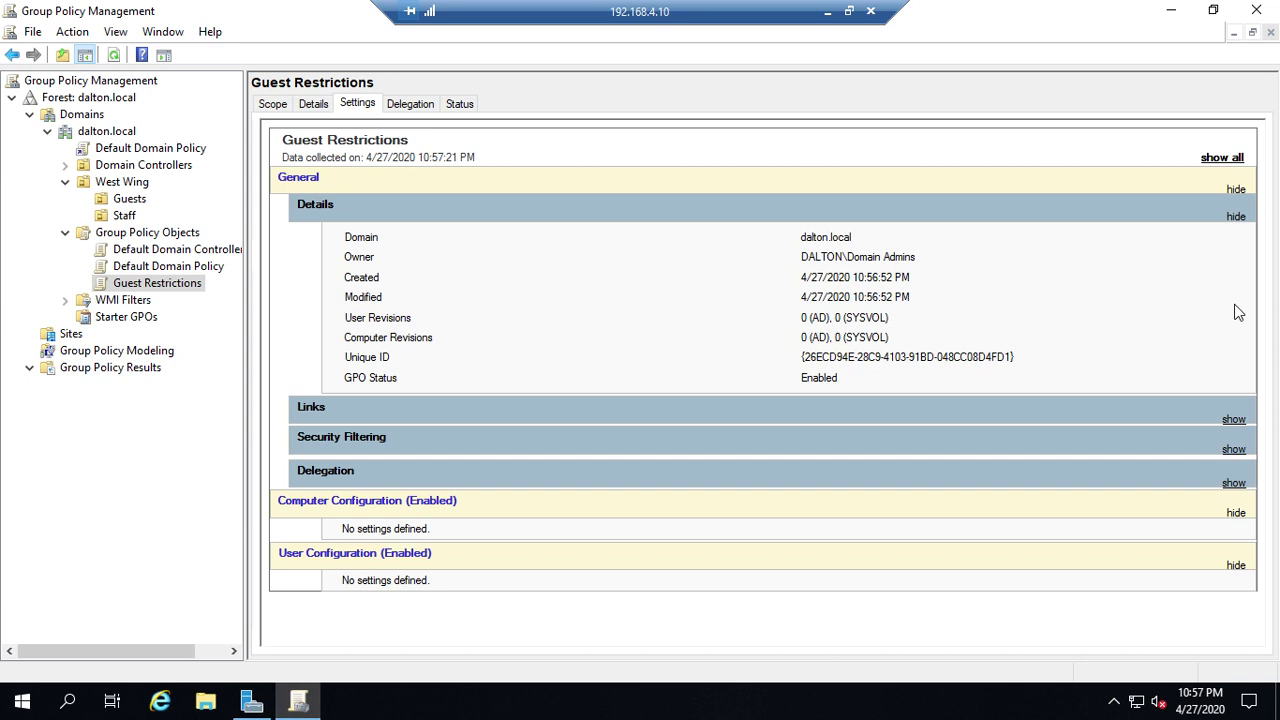
click(1236, 218)
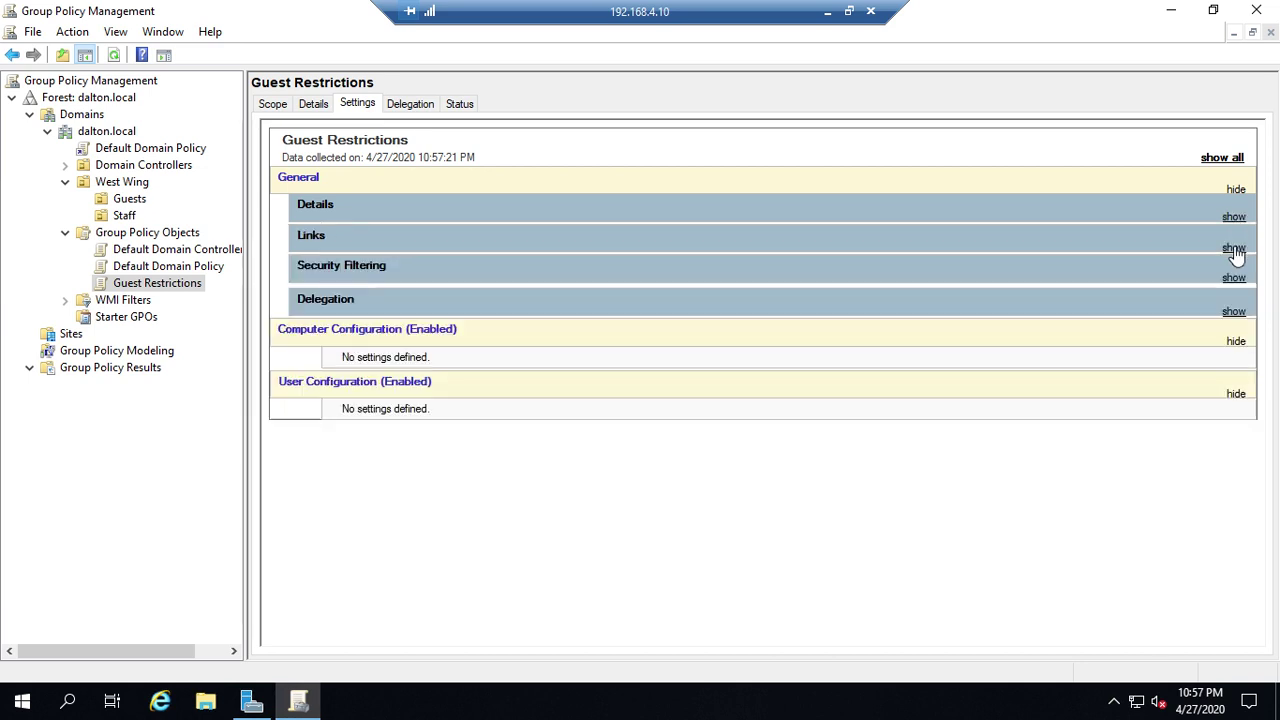
click(1234, 249)
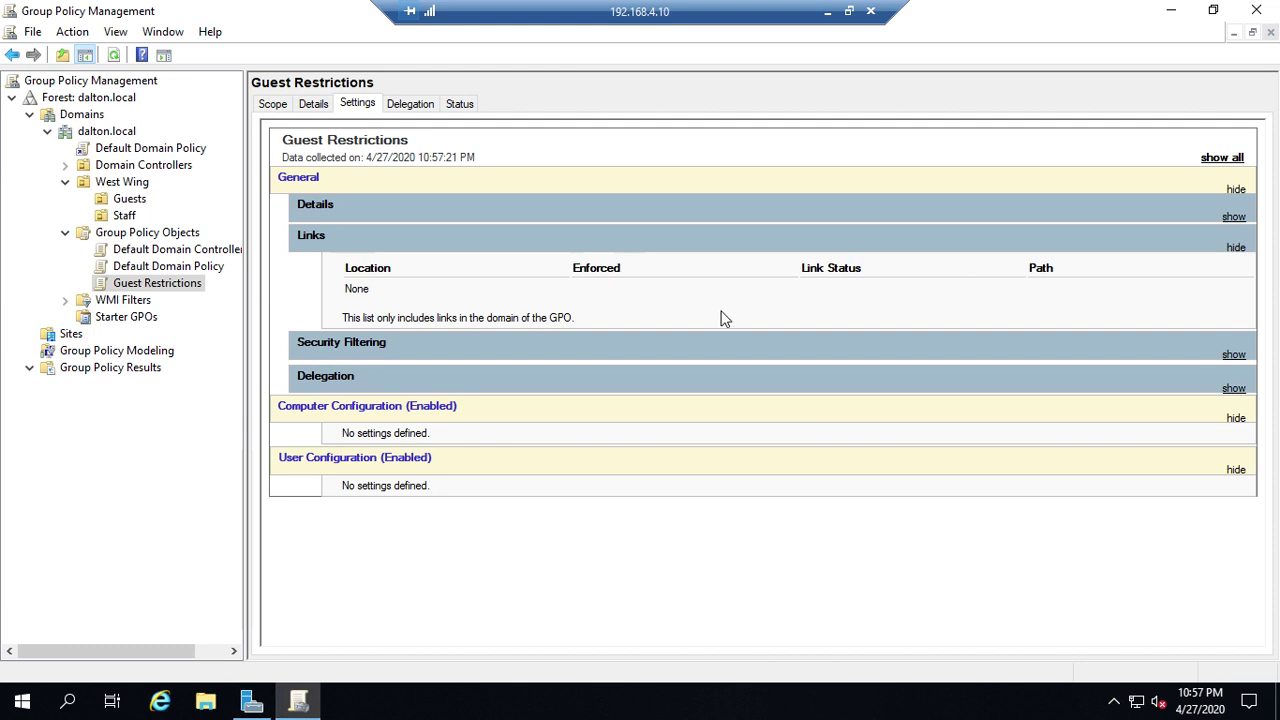
click(1236, 249)
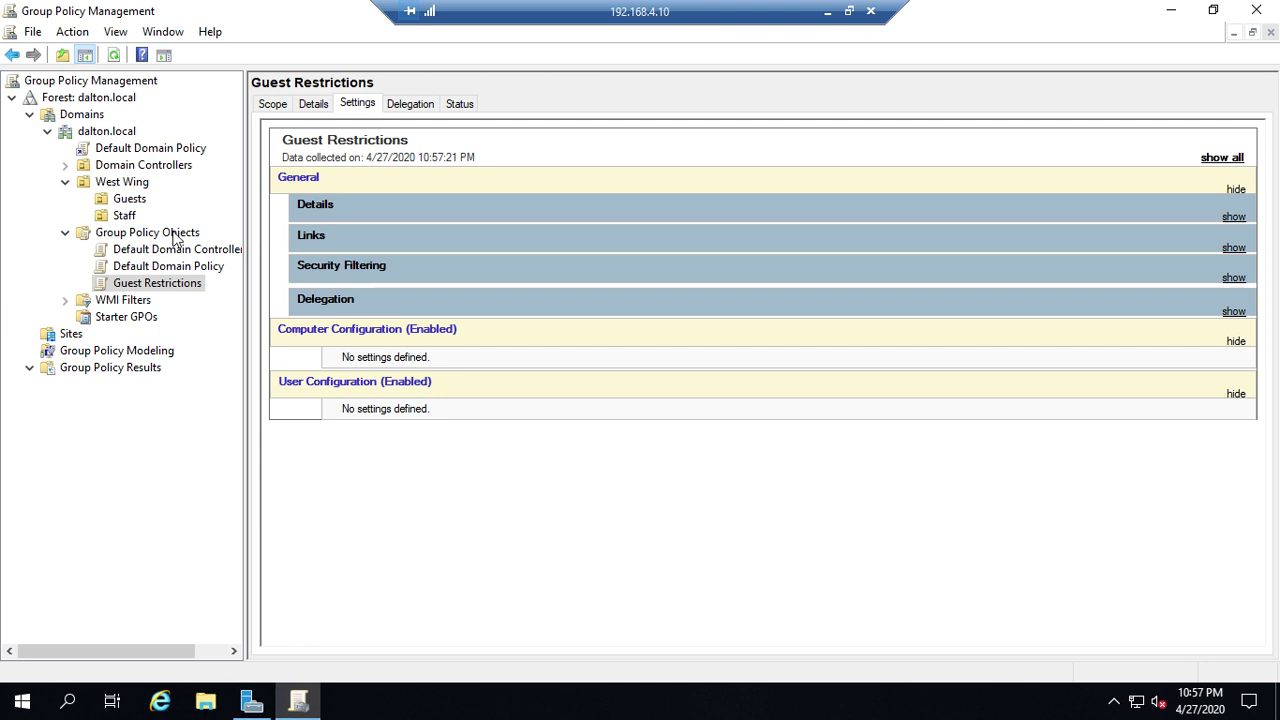
Edit Guest Restrictions in a maximized editor with a wider tree and User Configuration Policies expanded.
right_click(155, 285)
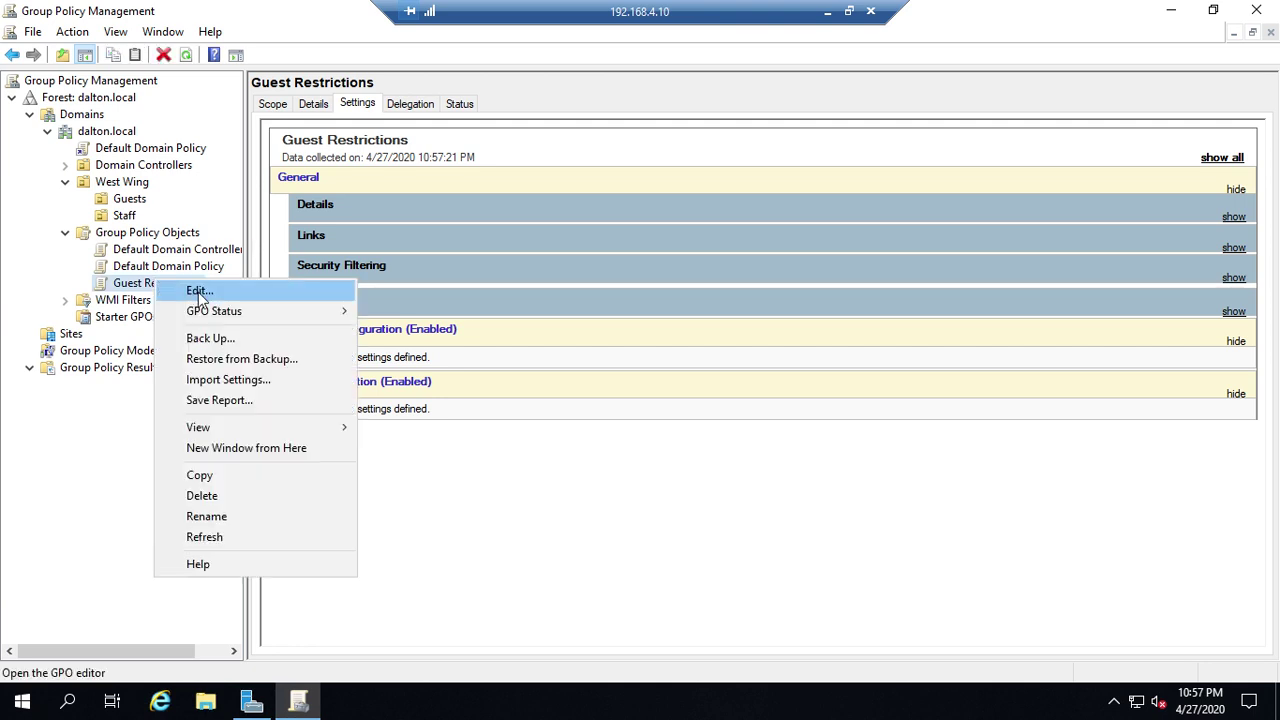
click(200, 292)
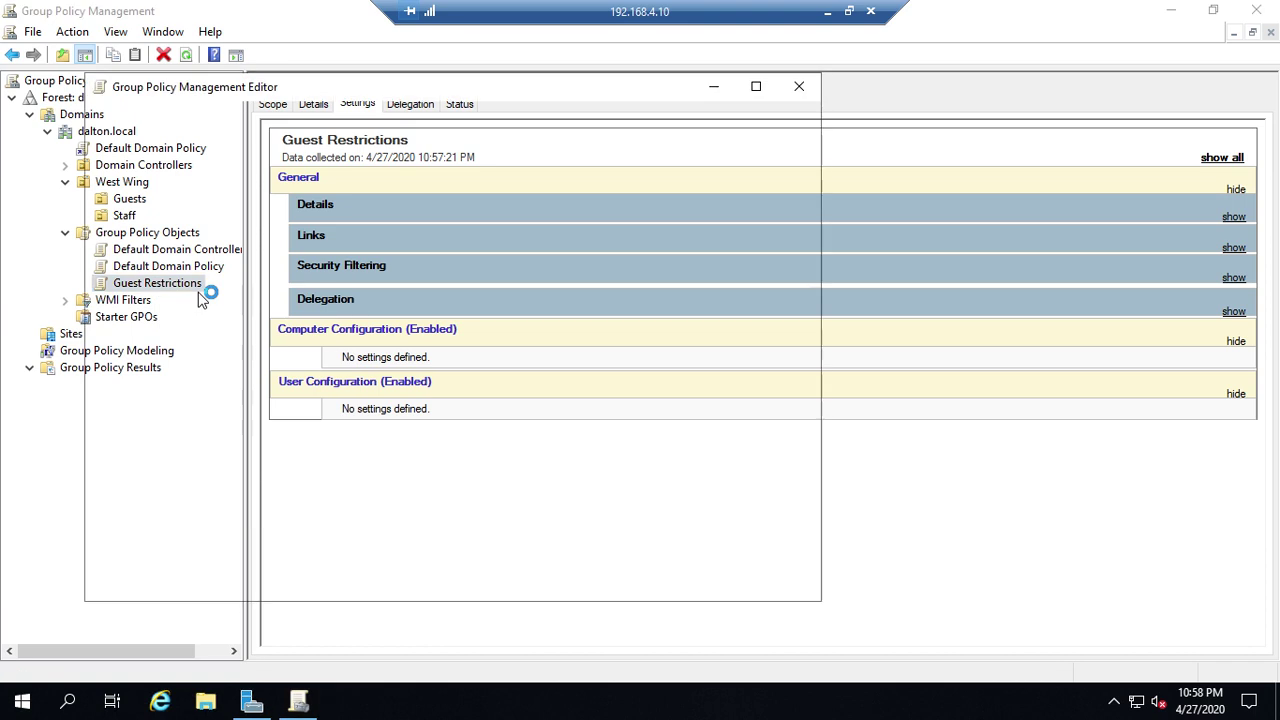
click(758, 87)
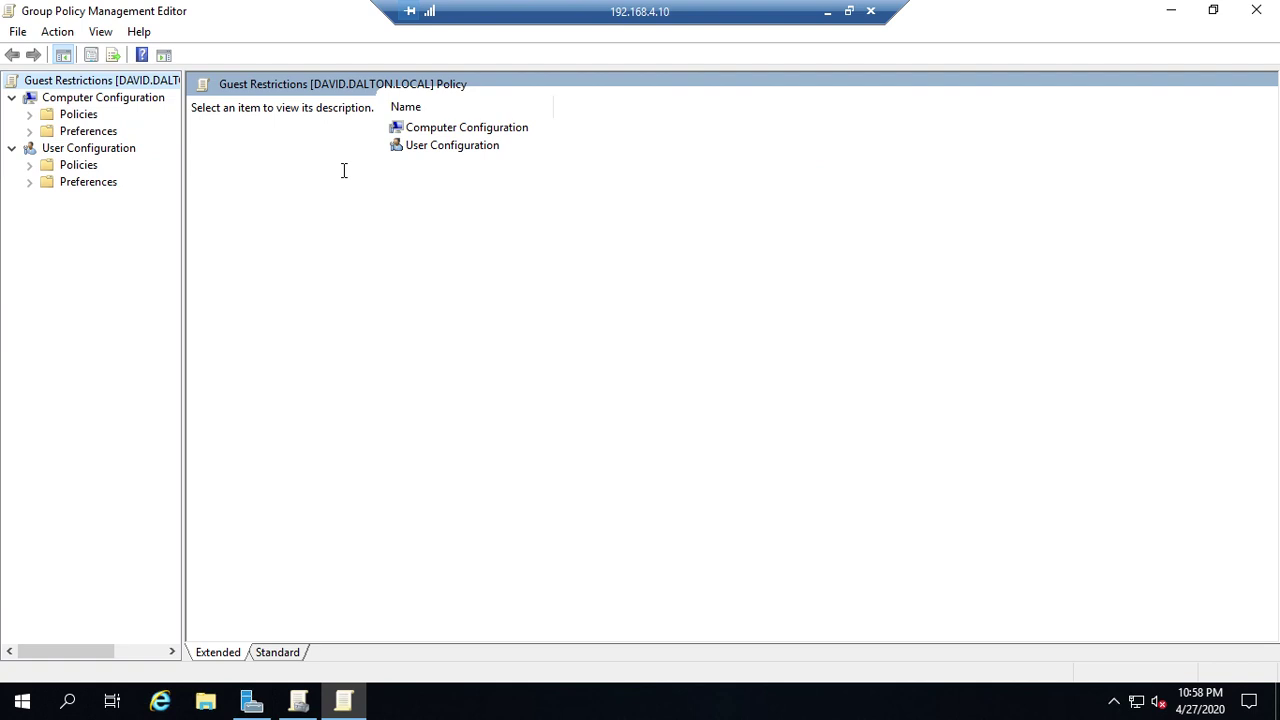
drag(182, 190, 295, 186)
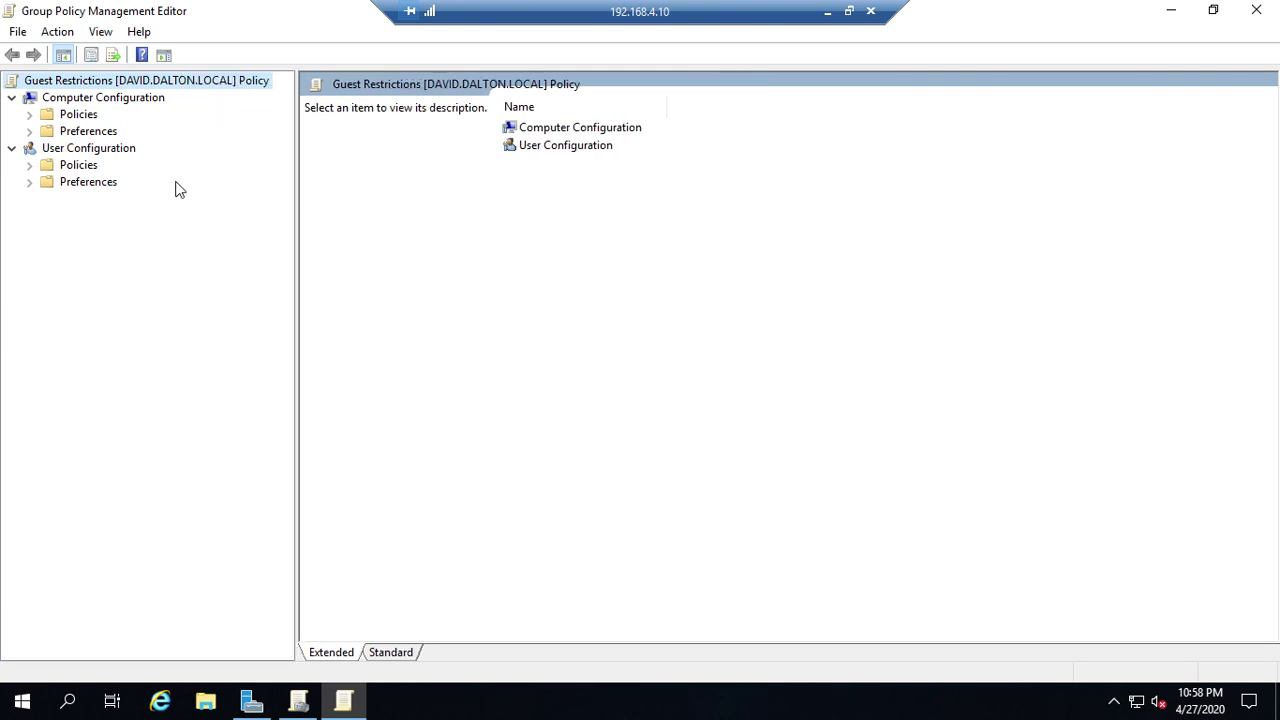
click(29, 165)
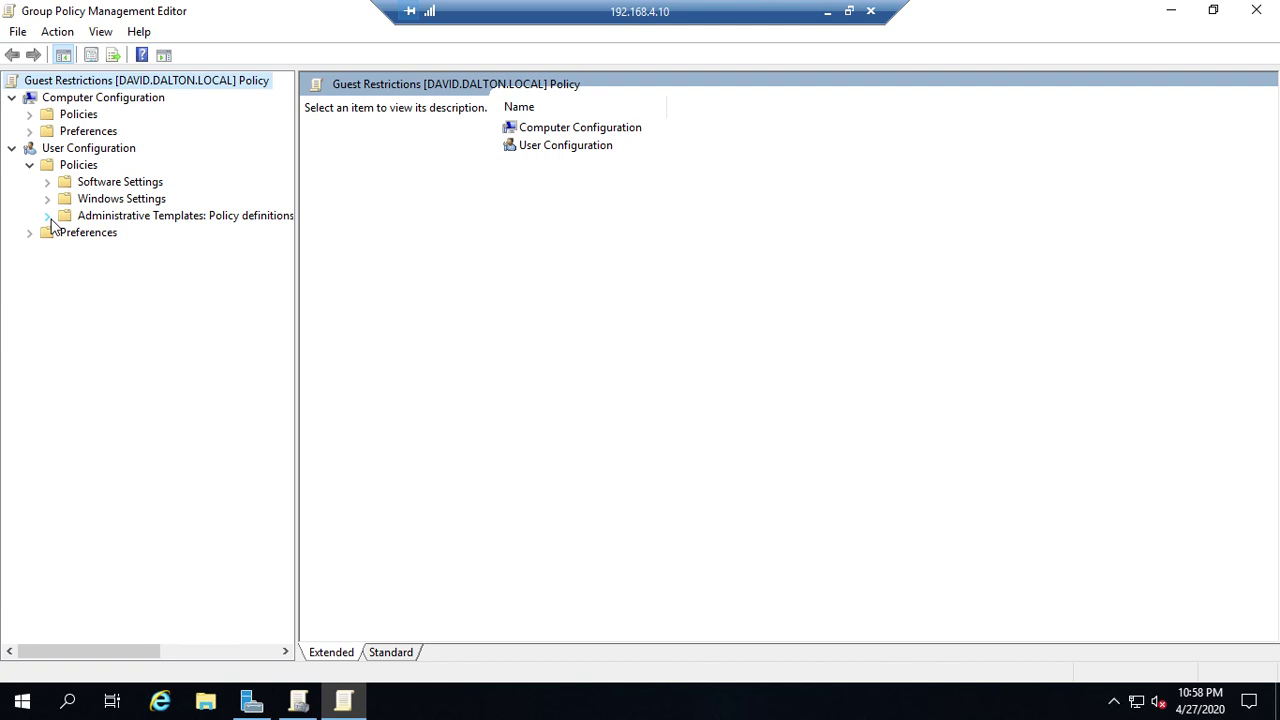
Expand user Administrative Templates and list the Control Panel policy settings.
click(48, 216)
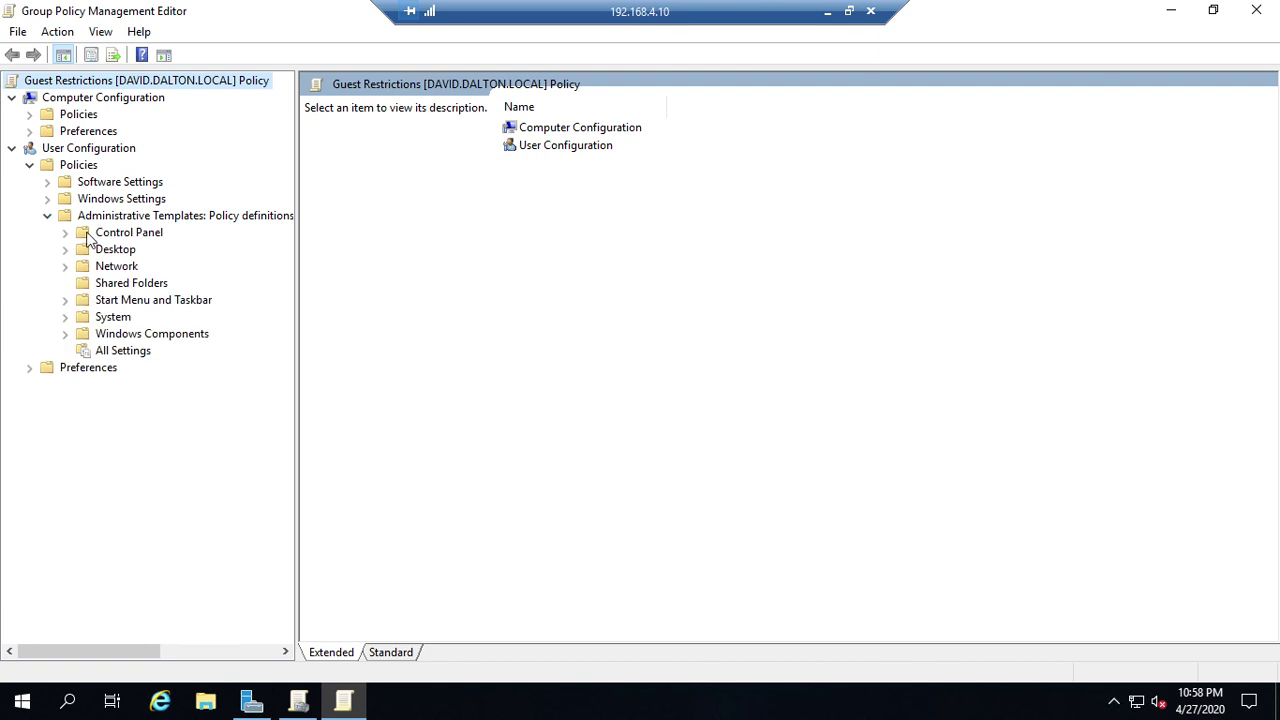
click(65, 233)
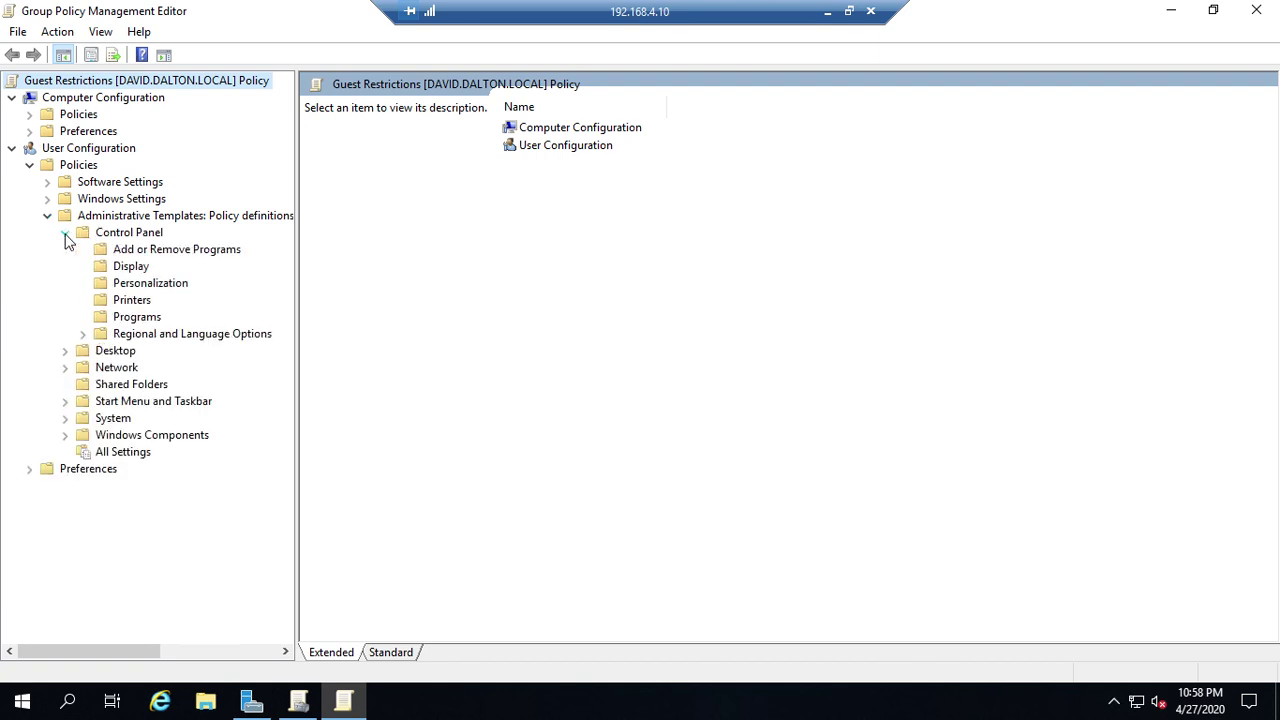
click(140, 233)
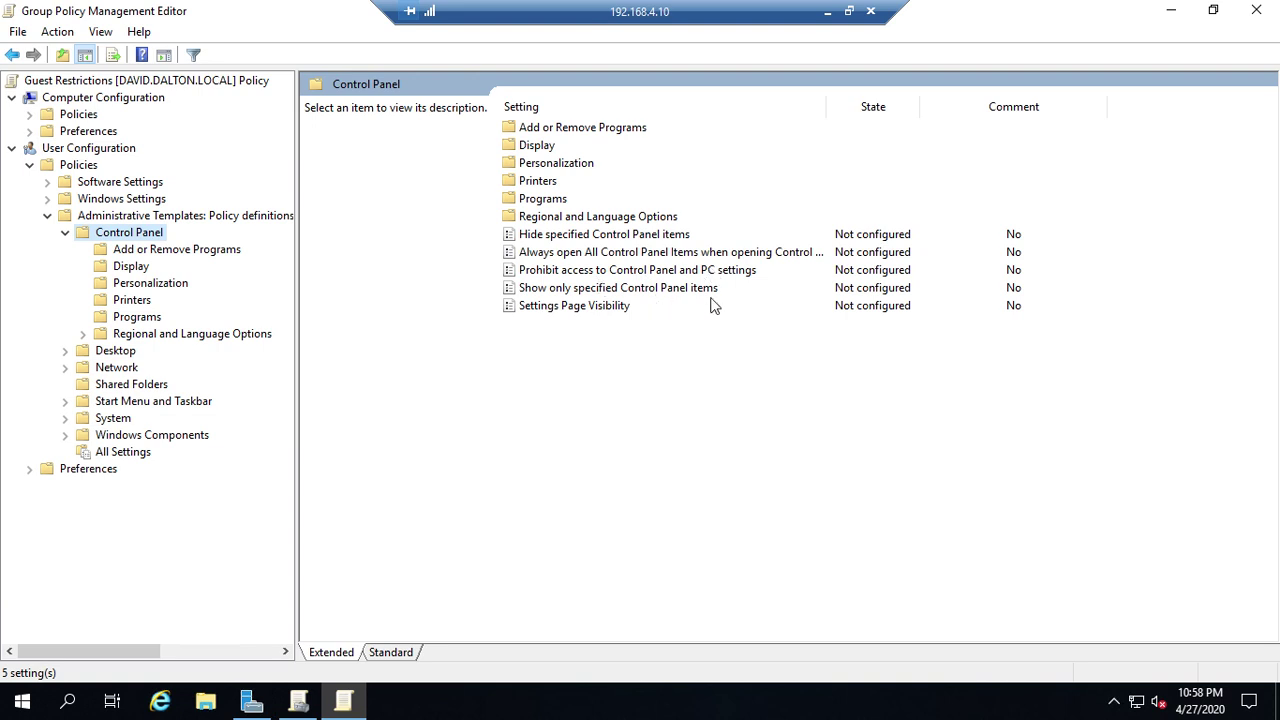
Read the descriptions of Prohibit access, Show only specified, Settings Page Visibility and Hide specified items.
click(587, 277)
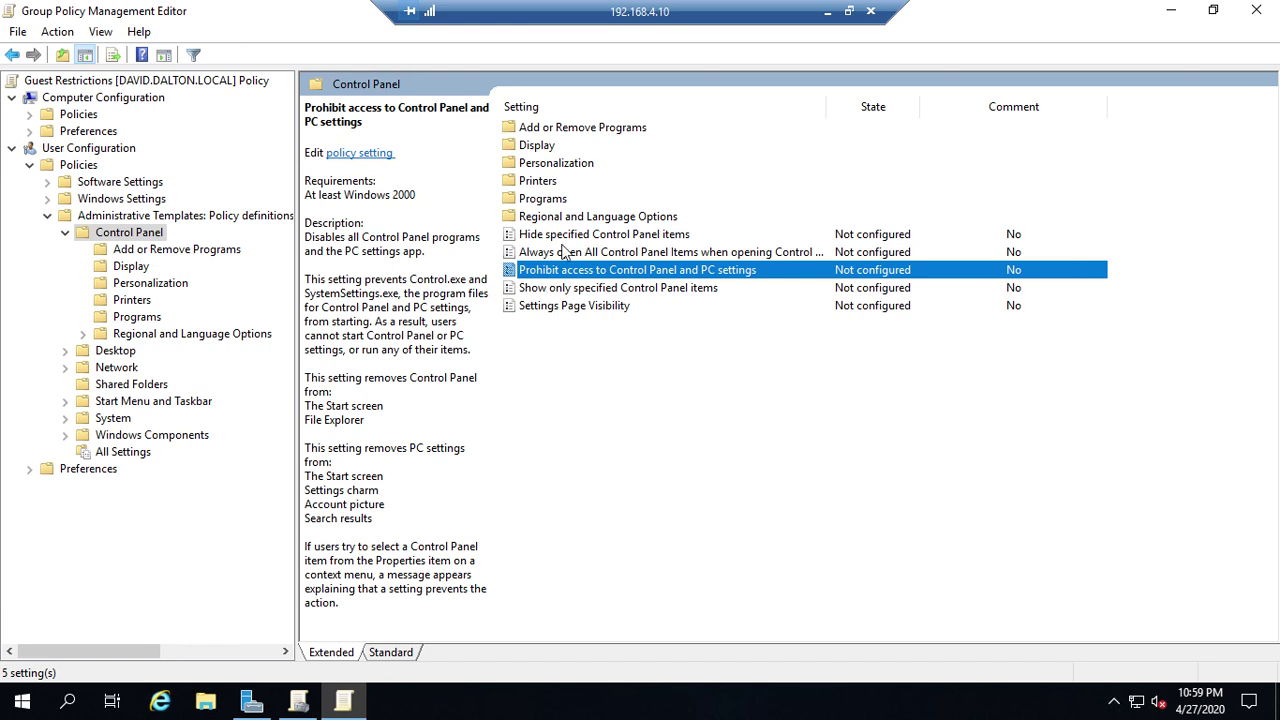
click(641, 294)
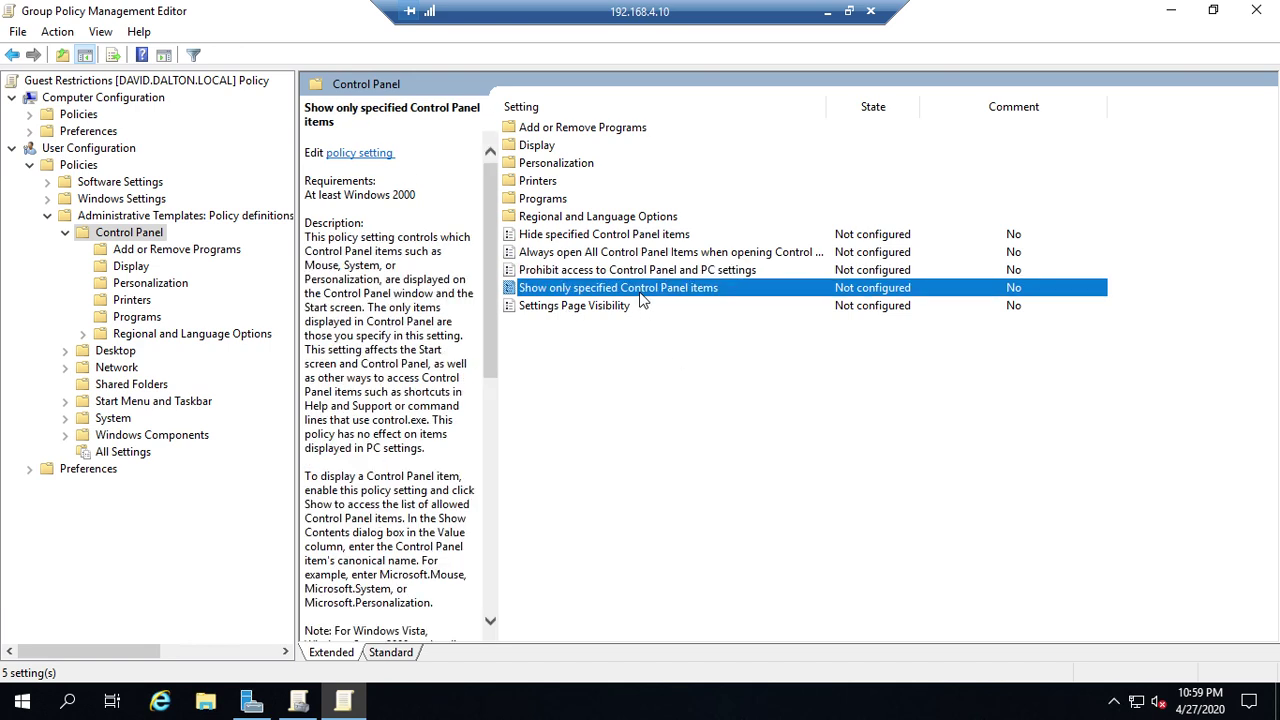
click(590, 307)
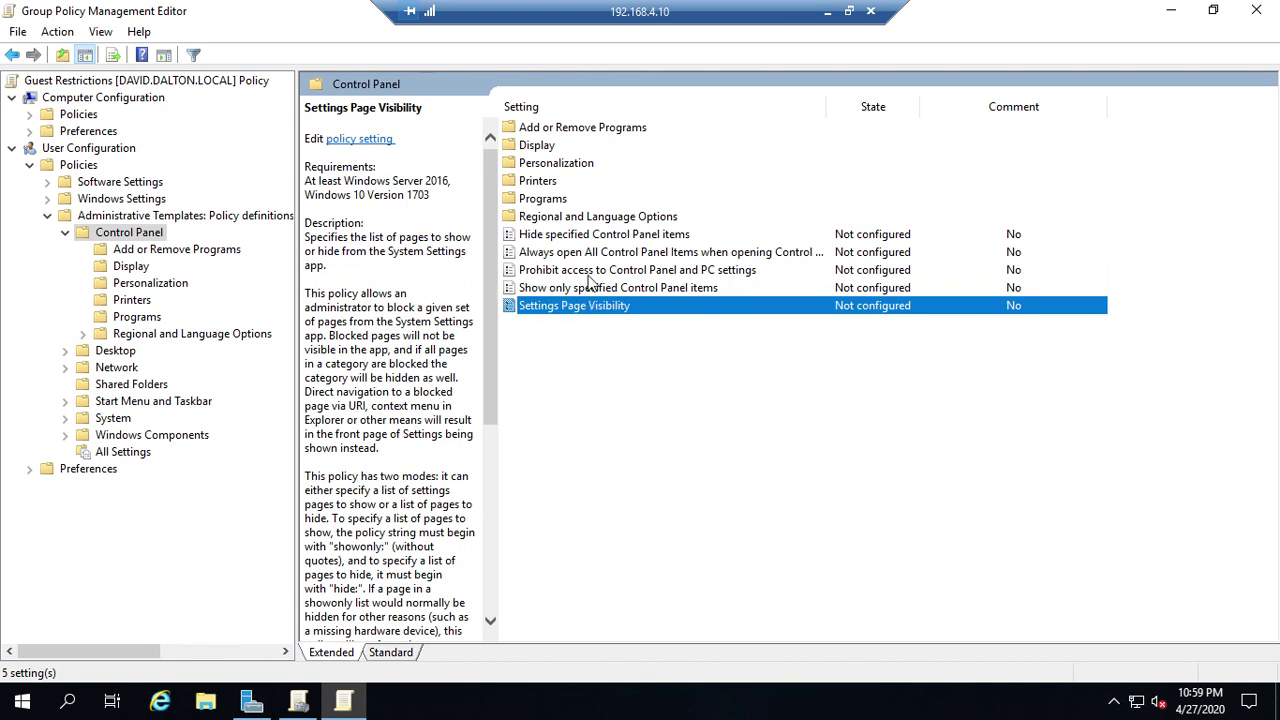
click(391, 653)
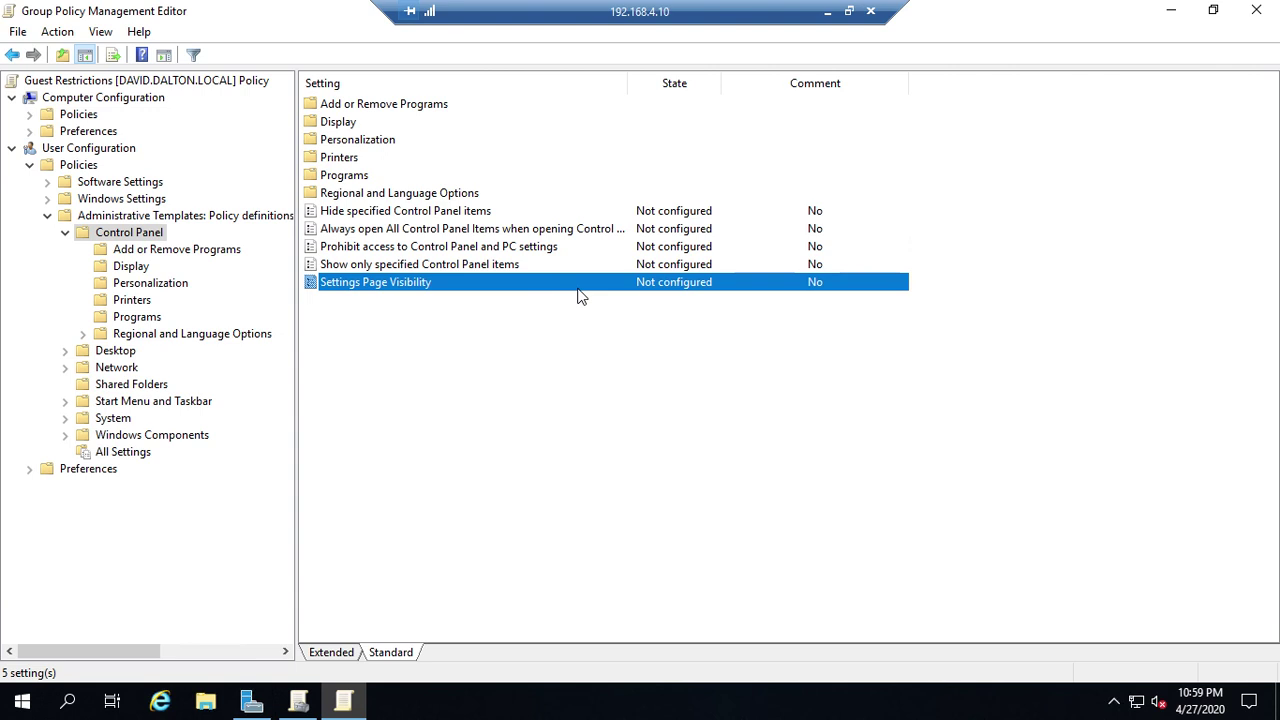
click(337, 658)
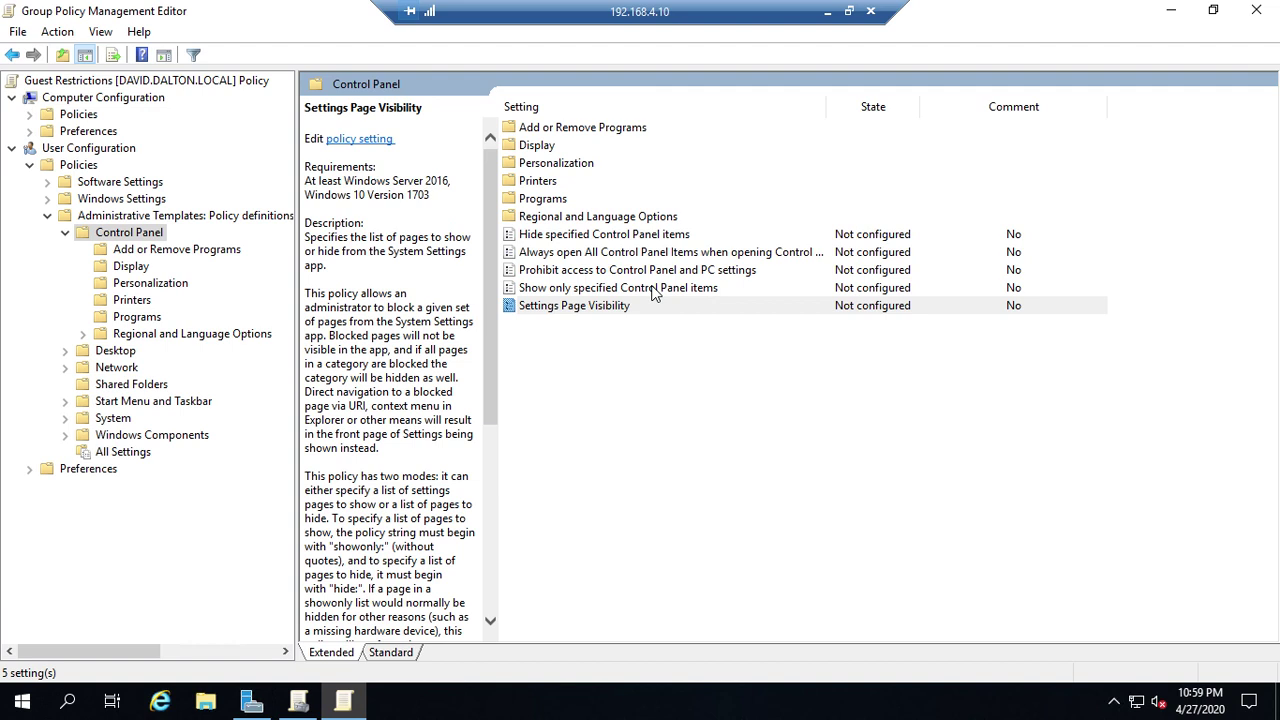
click(606, 237)
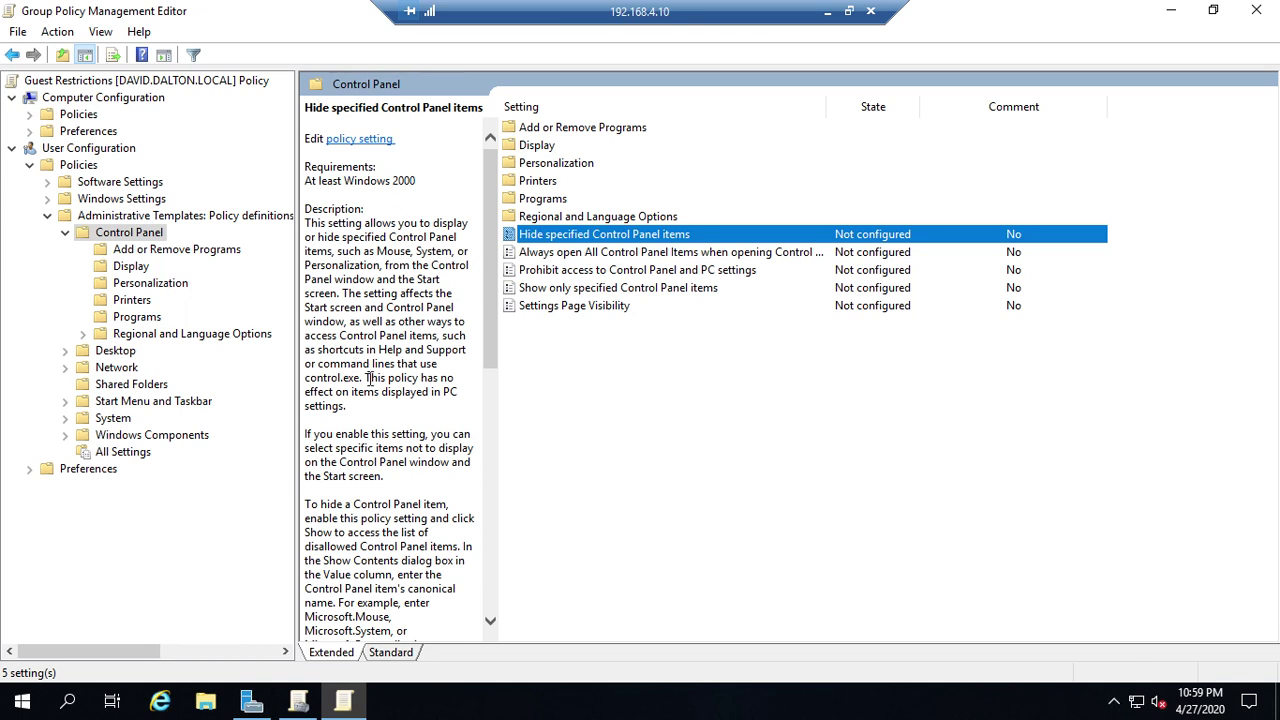
click(584, 272)
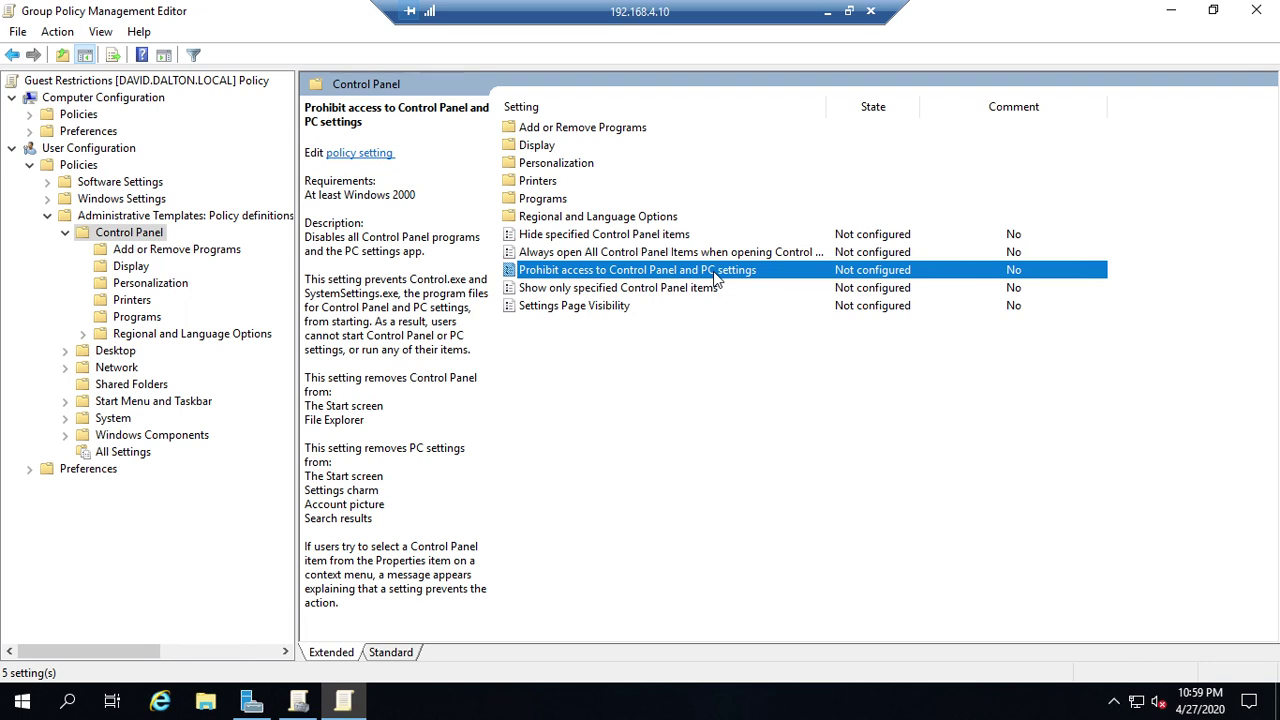
click(306, 237)
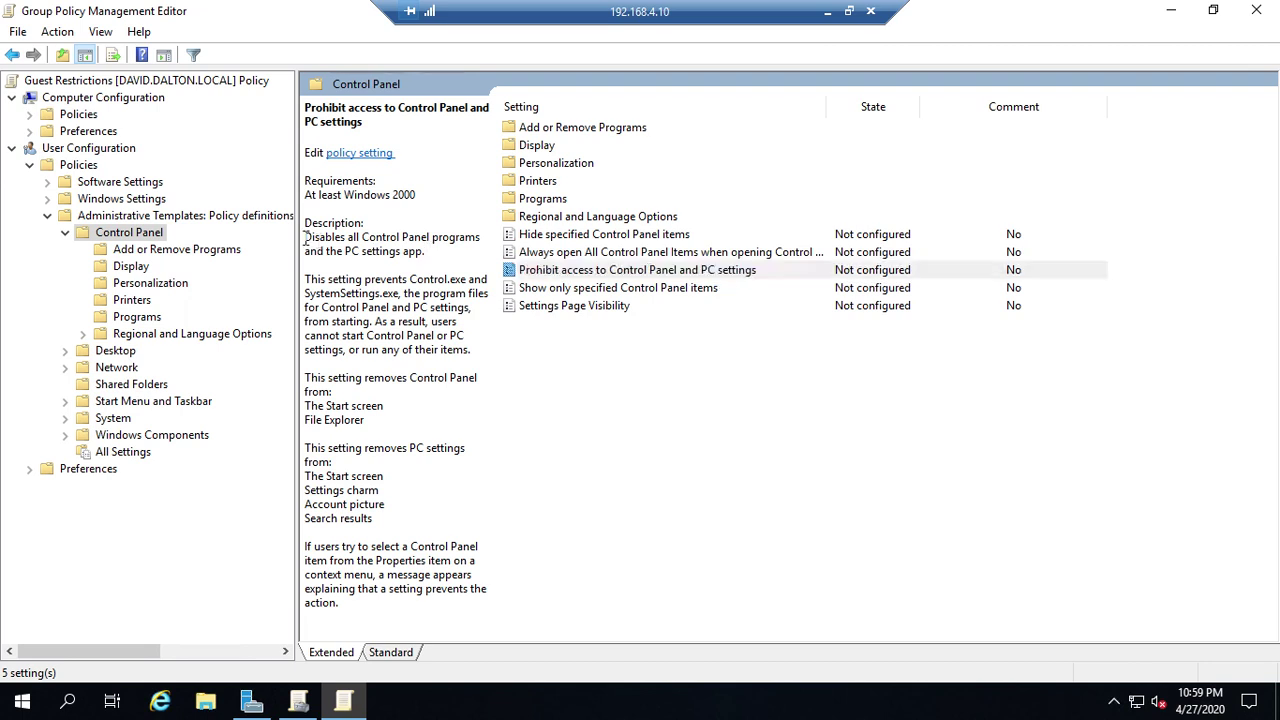
Enable Prohibit access to Control Panel and PC settings, commenting it blocks access for guest users.
double_click(648, 275)
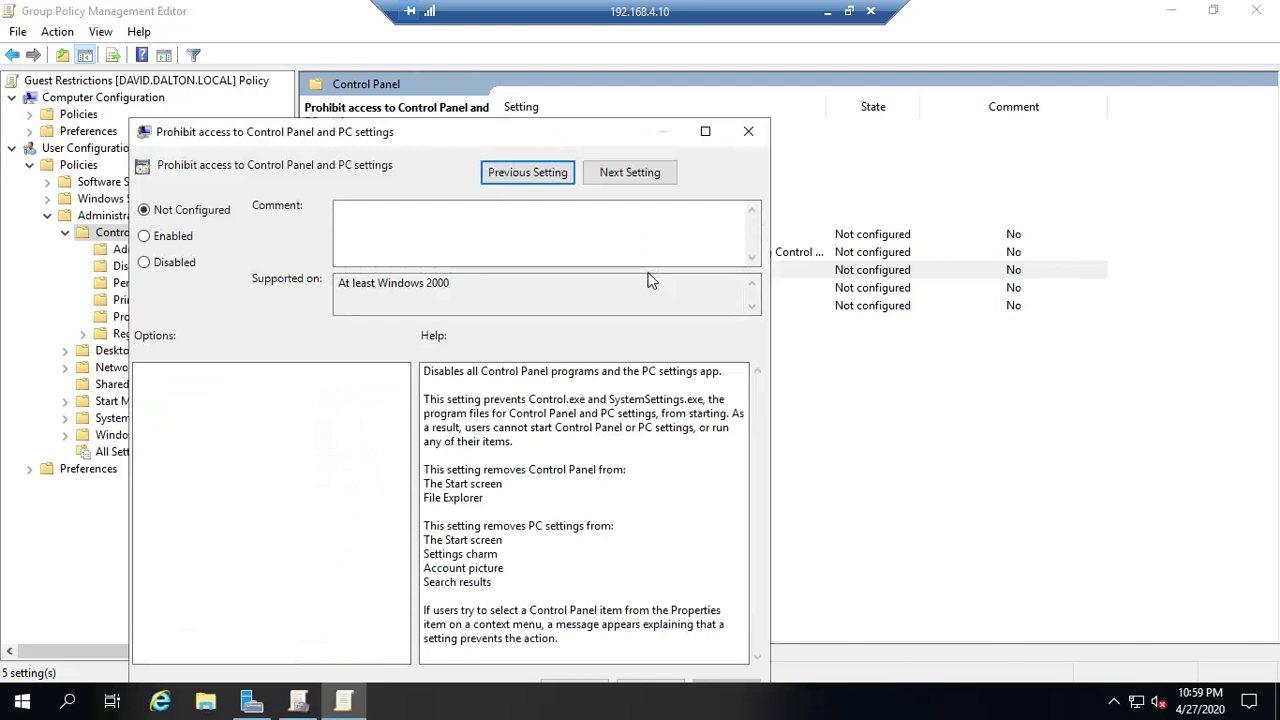
drag(463, 120, 653, 54)
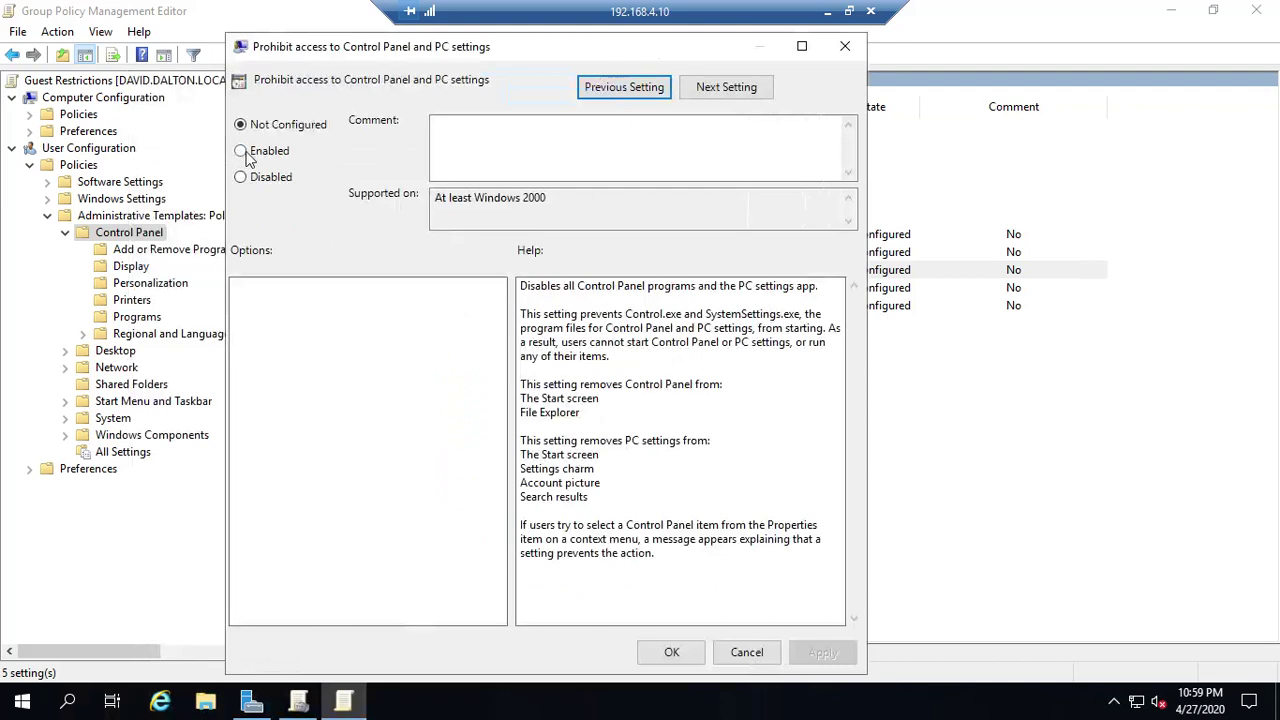
click(241, 151)
click(585, 143)
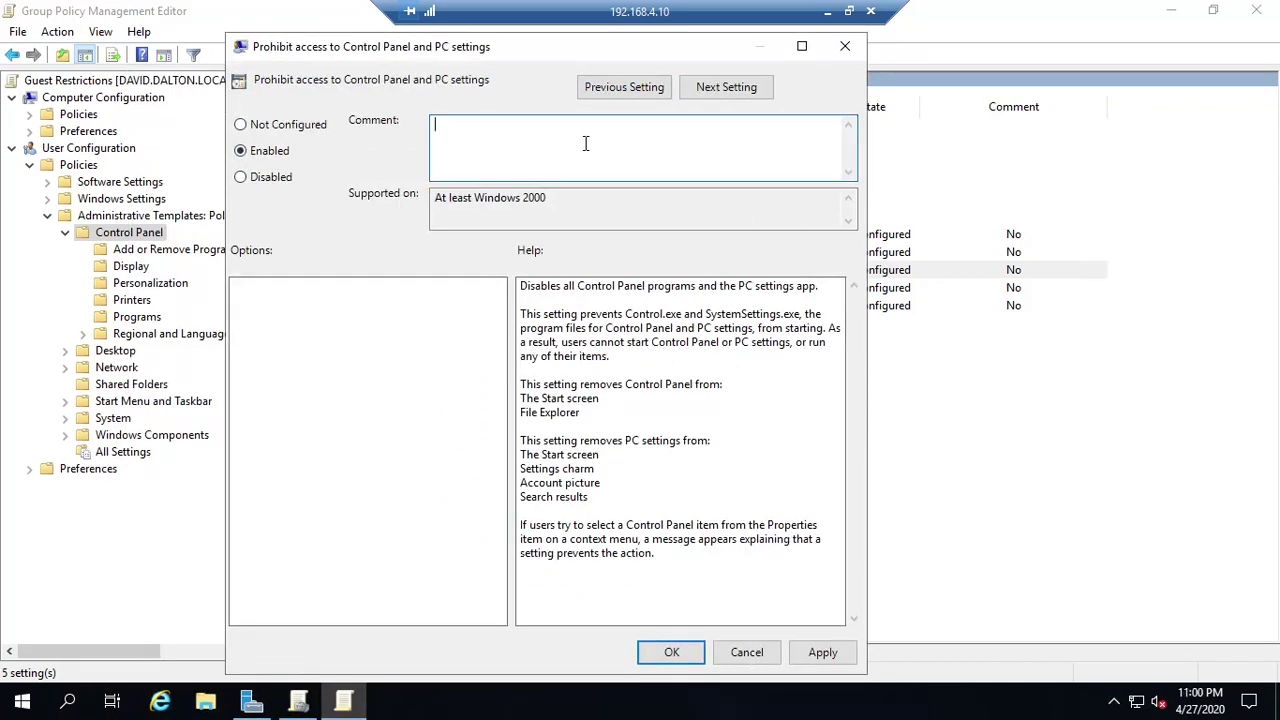
text(This )
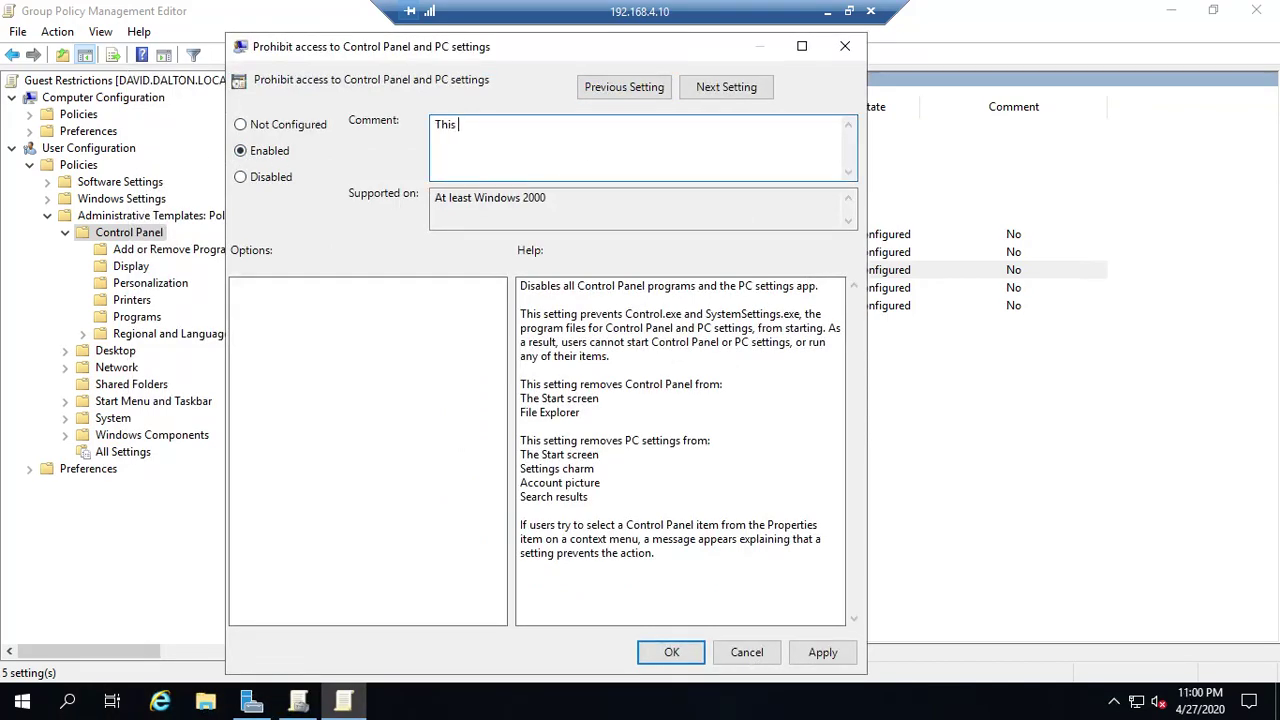
text(will blo)
key(BackSpace)
text(lock acc)
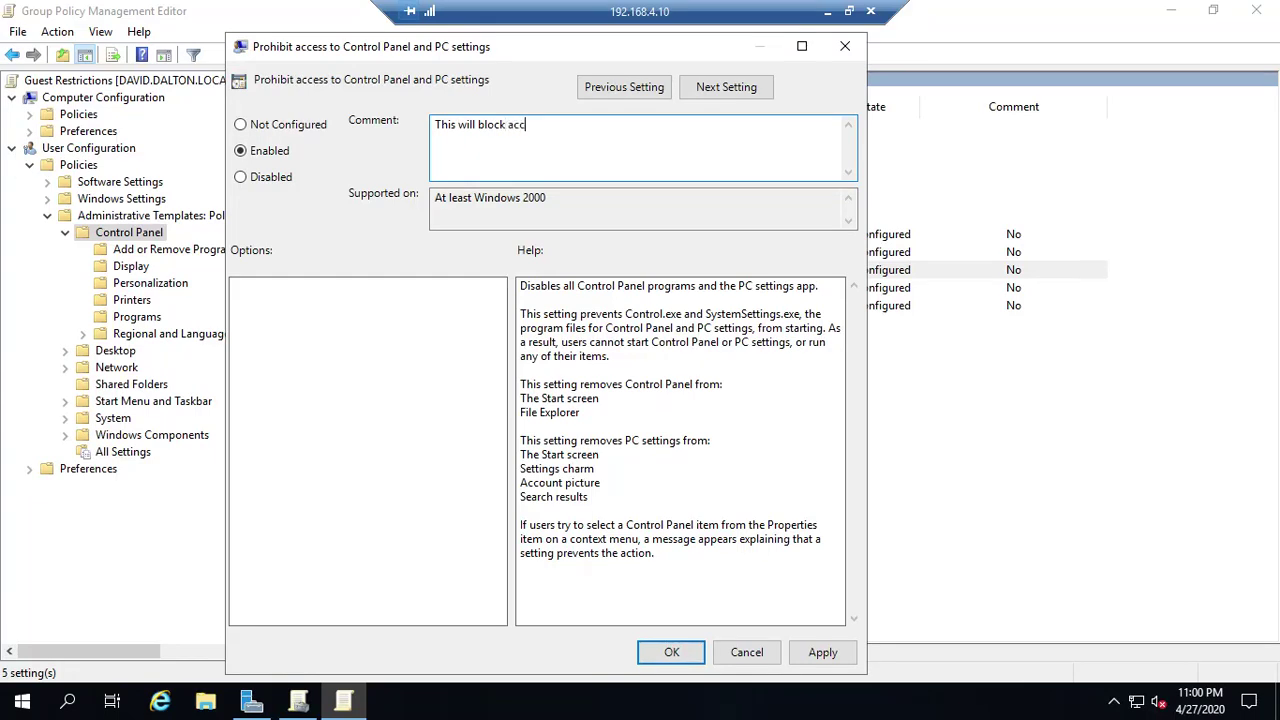
text(ess to the control)
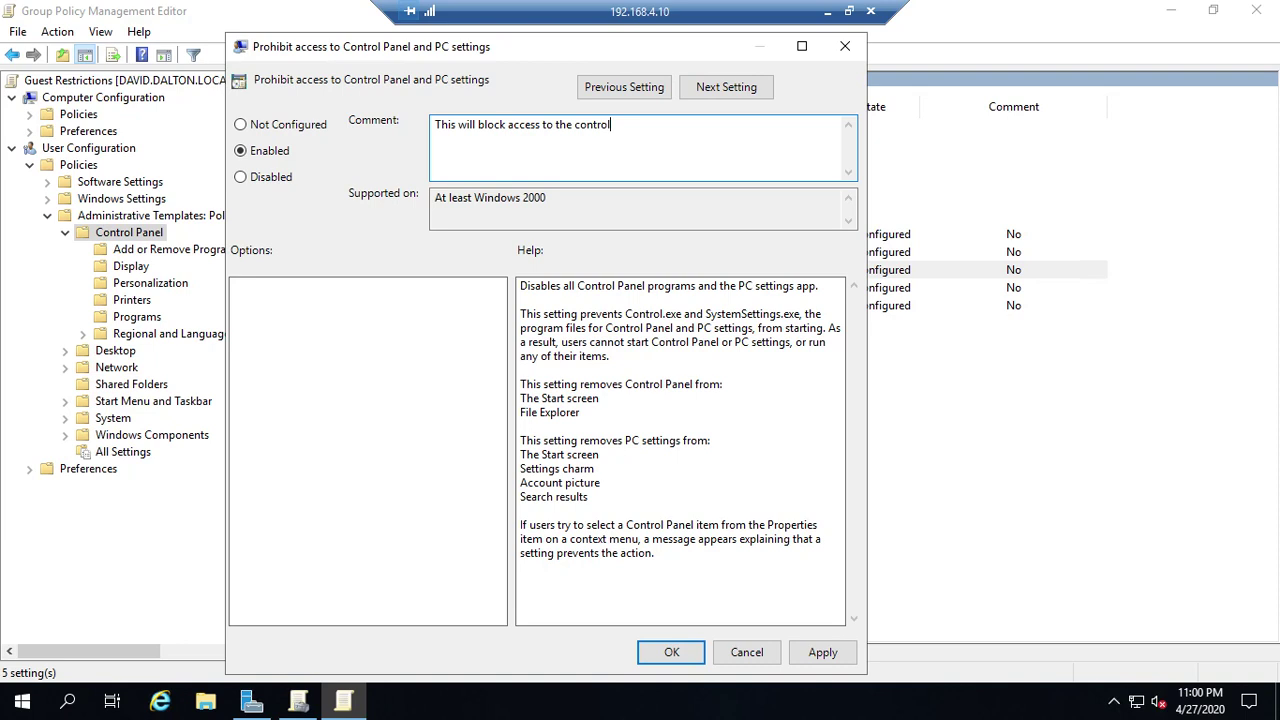
key(BackSpace)
key(BackSpace)
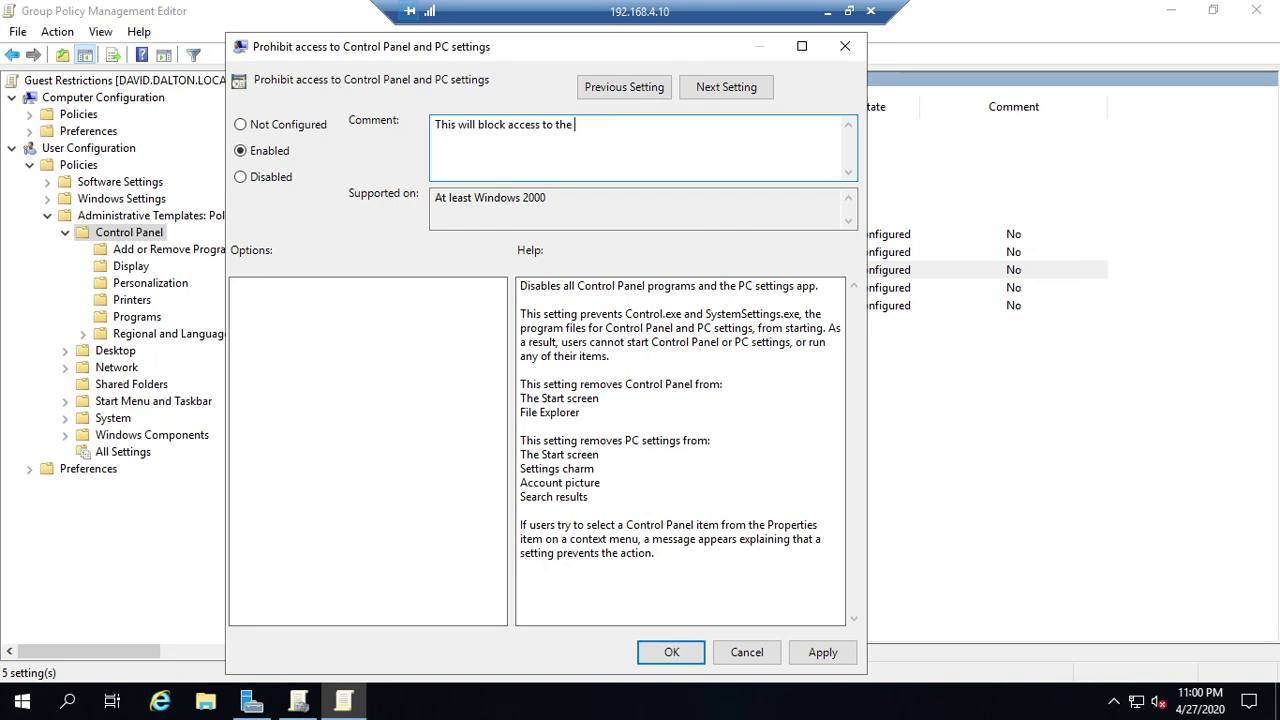
text(Control Panel and PC Settin)
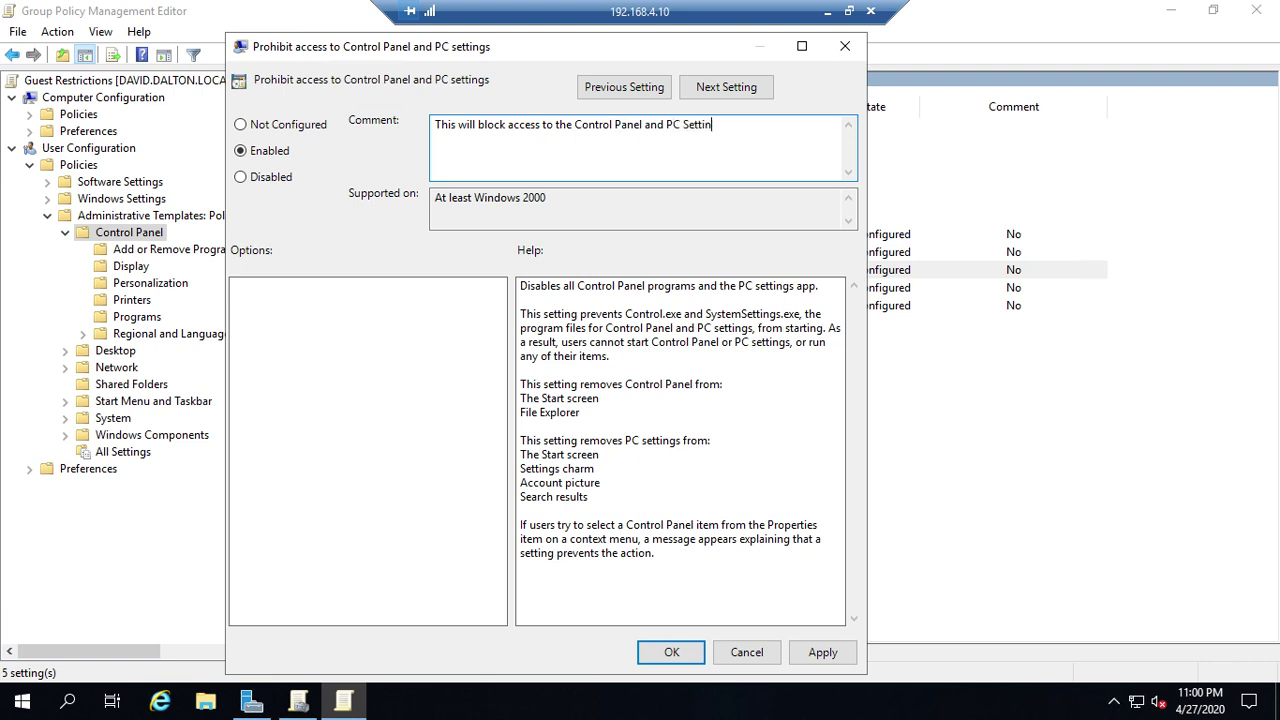
text(gs for guest users)
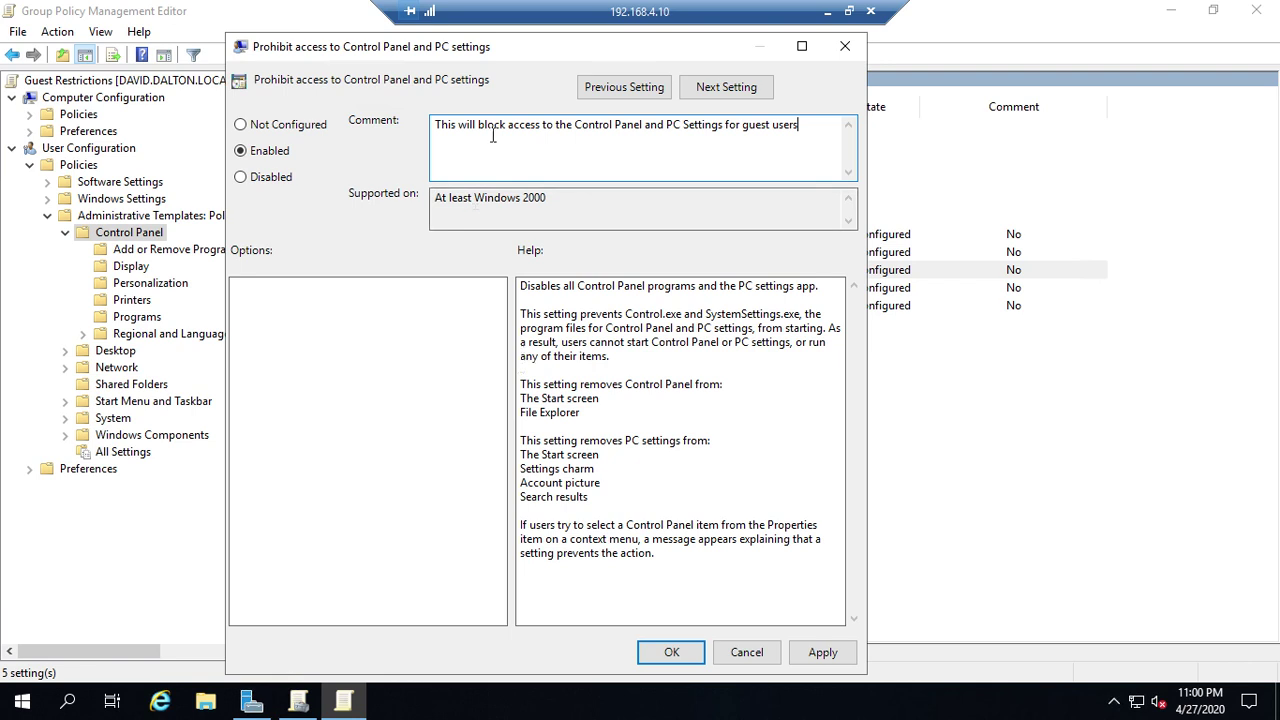
drag(509, 50, 978, 76)
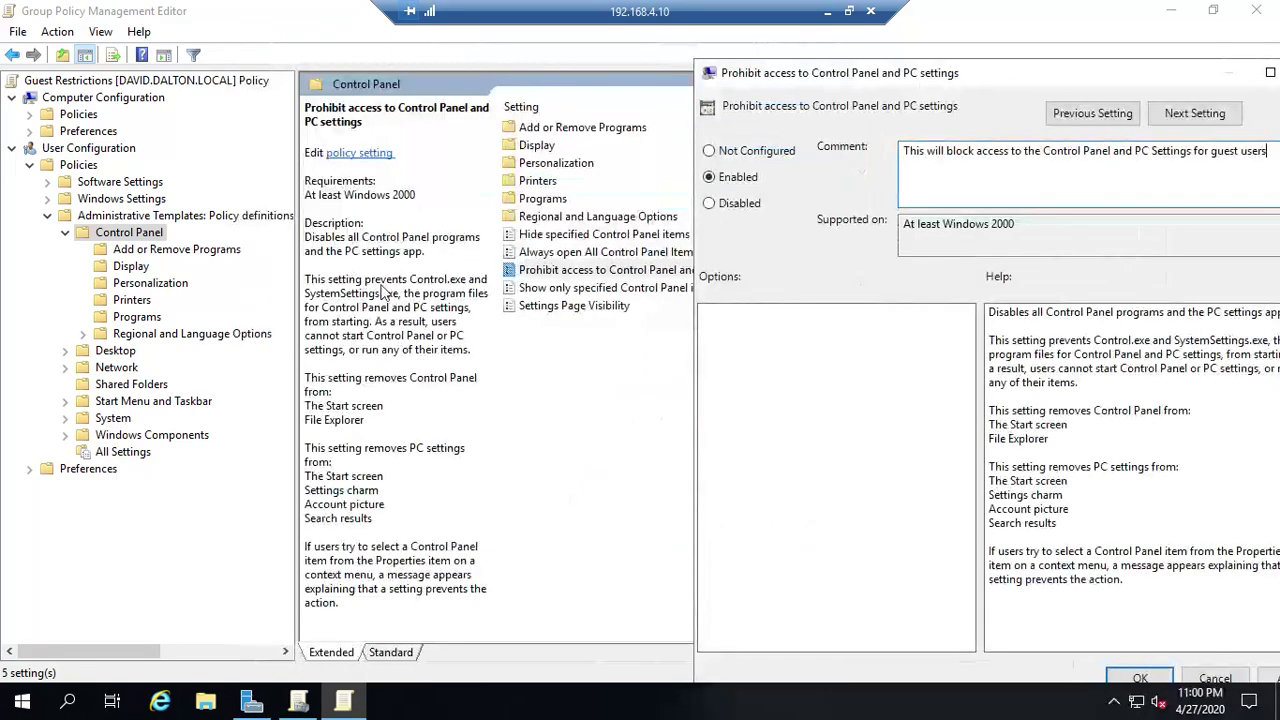
drag(1116, 86, 796, 72)
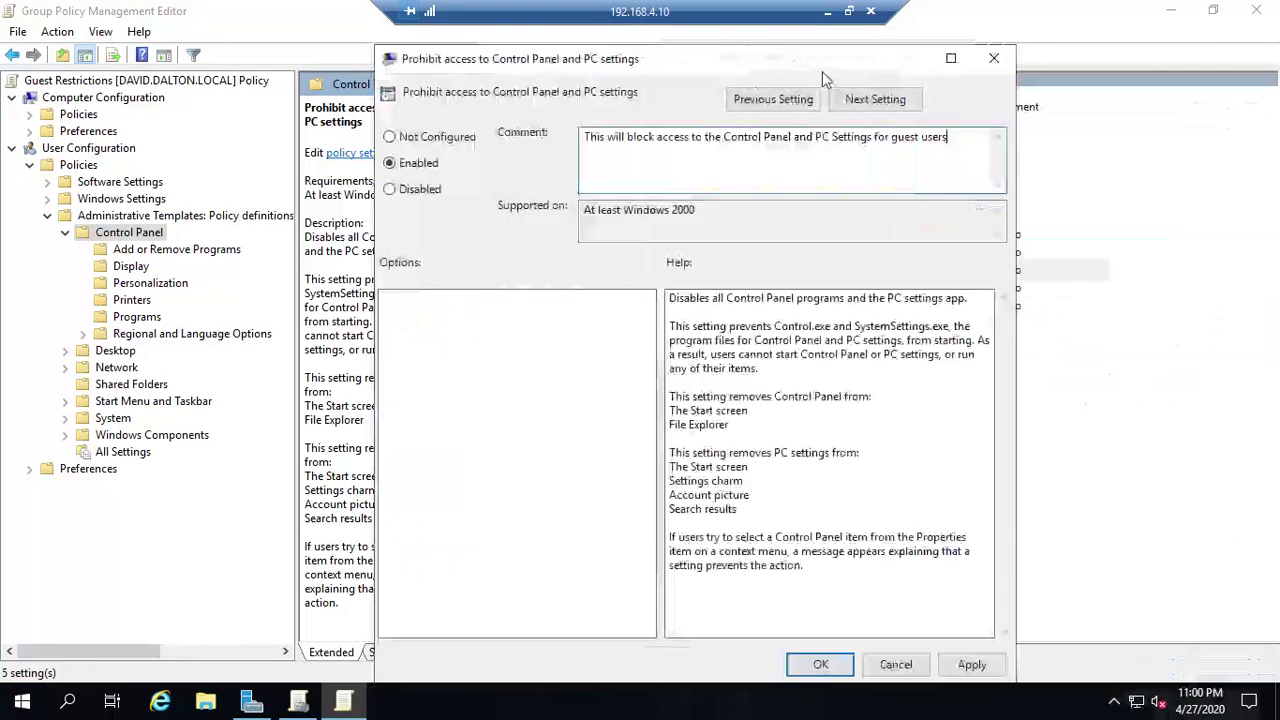
click(968, 664)
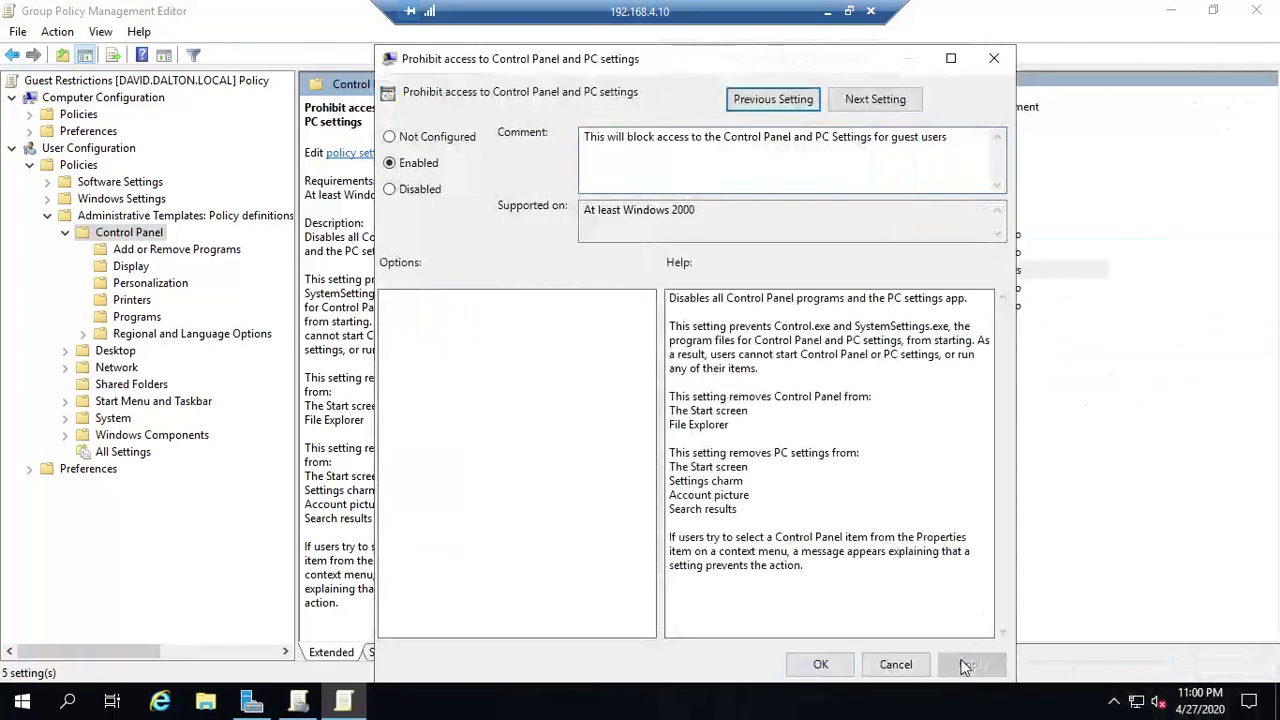
Confirm the Control Panel policy, collapse Control Panel, and list the 16 user Desktop settings.
click(821, 665)
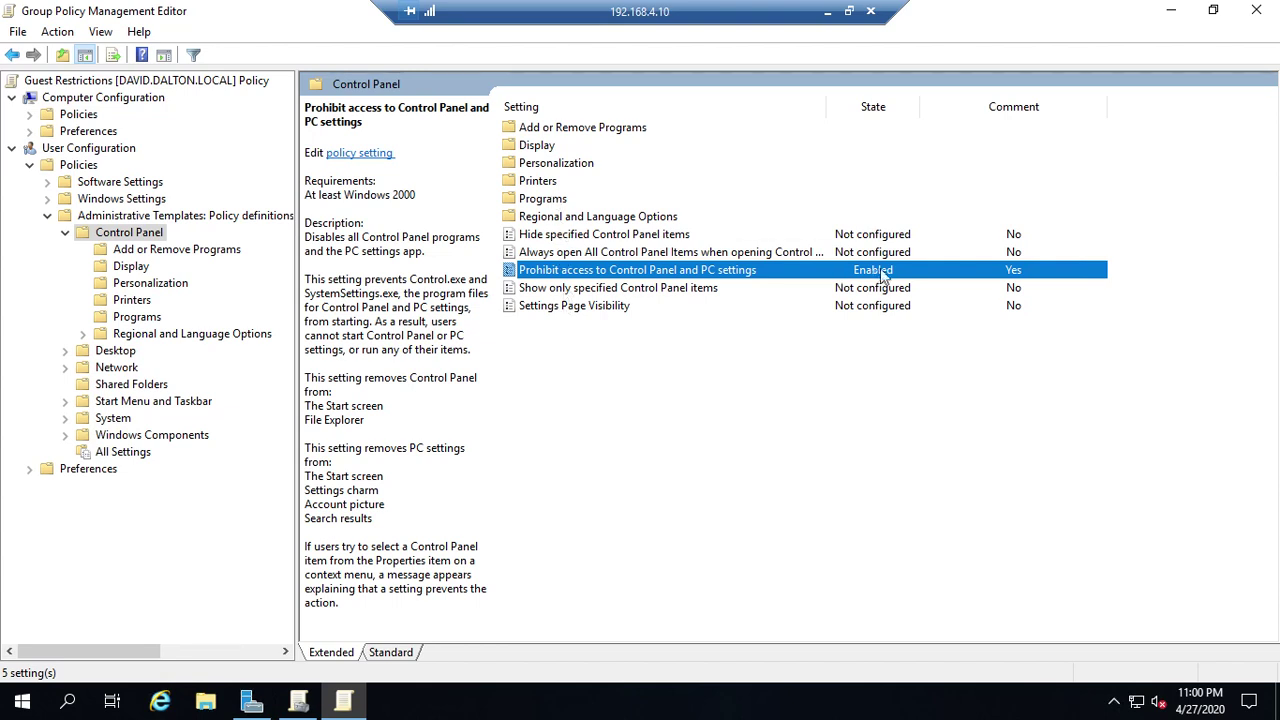
click(66, 235)
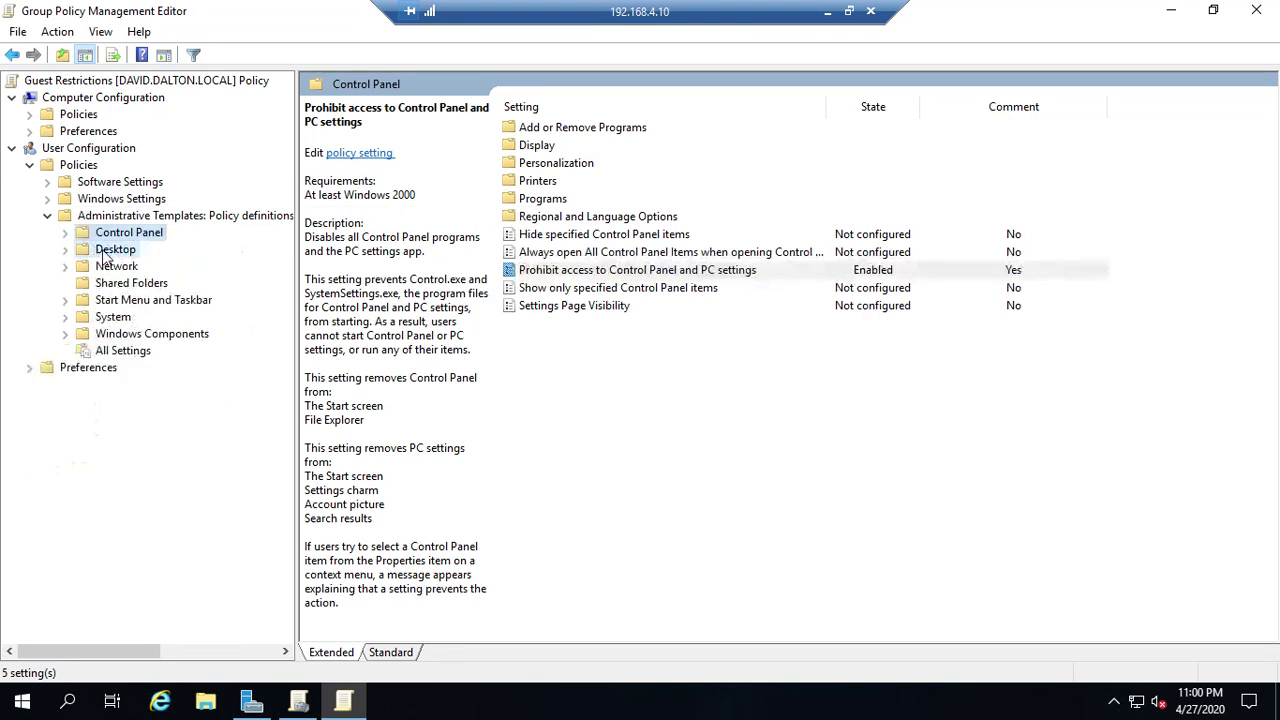
click(108, 251)
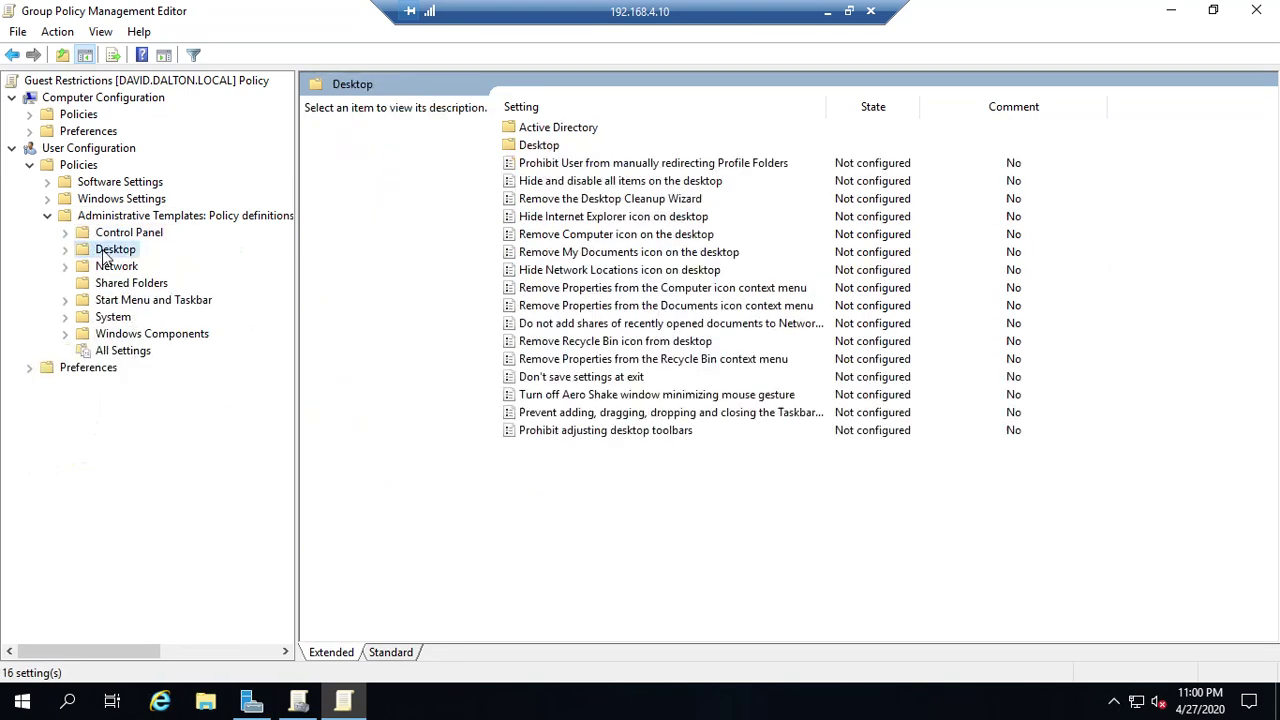
Enable the Don't save settings at exit Desktop policy.
click(567, 380)
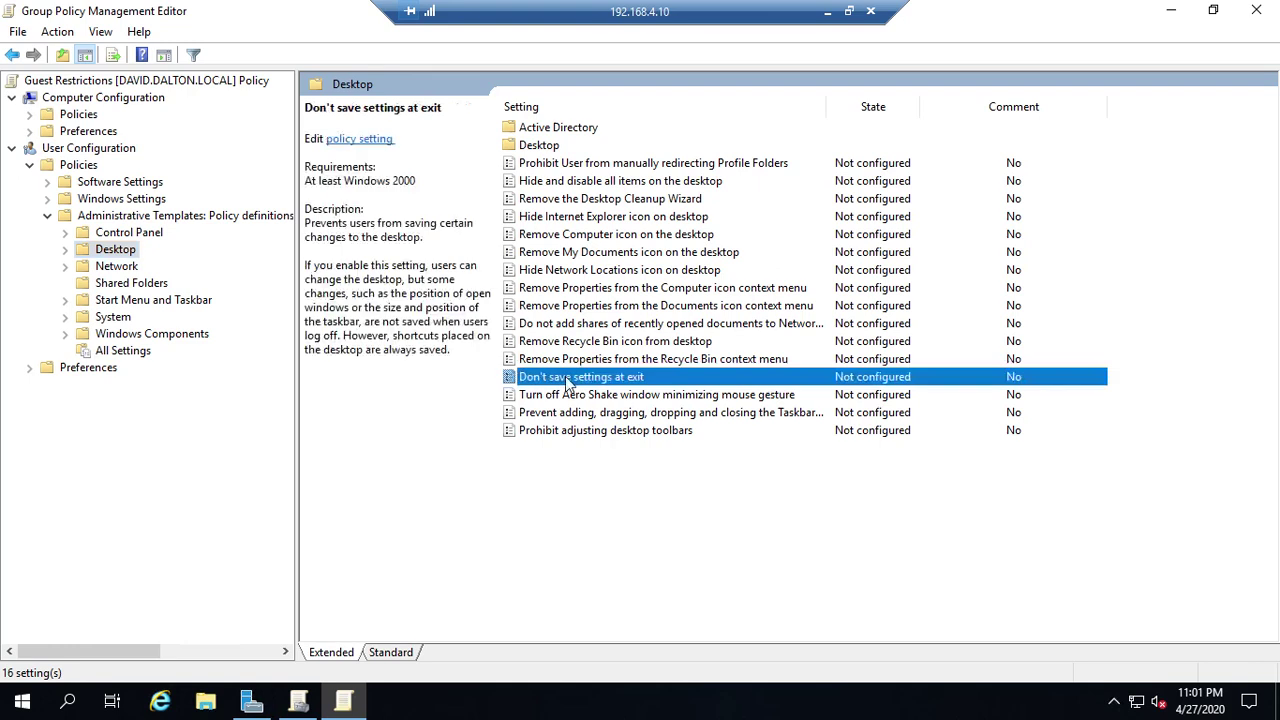
double_click(567, 380)
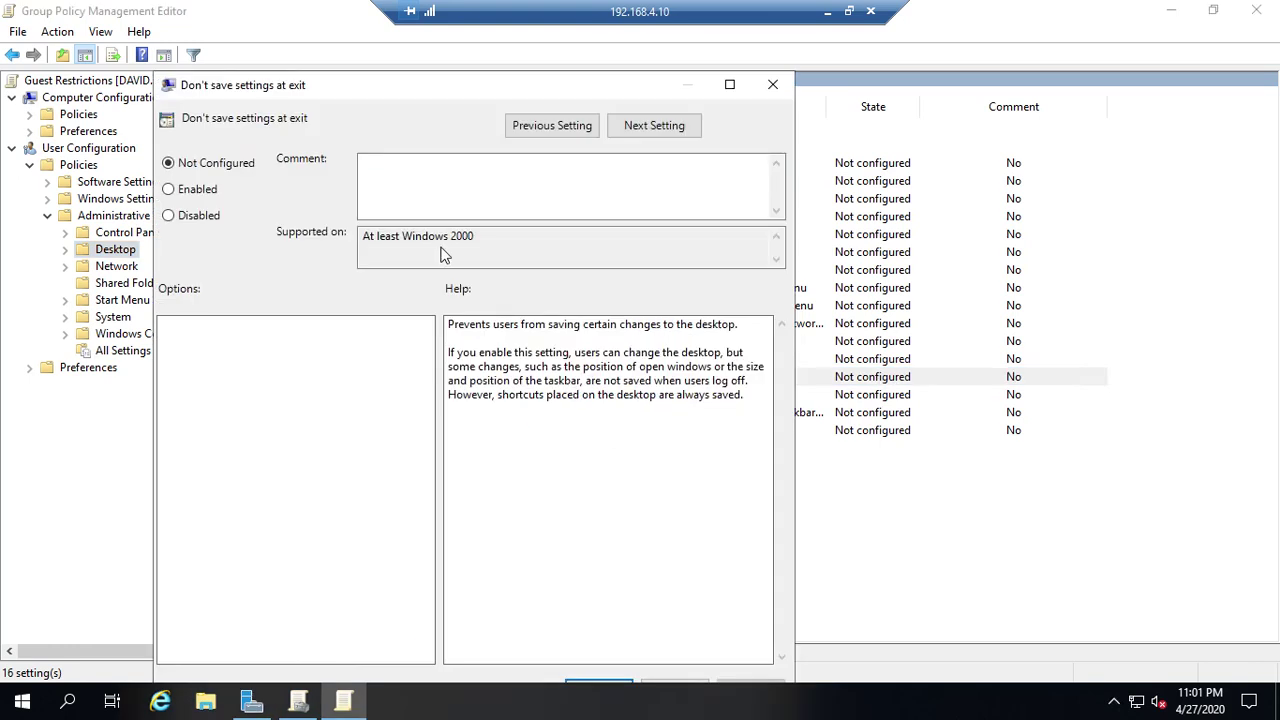
drag(445, 87, 498, 58)
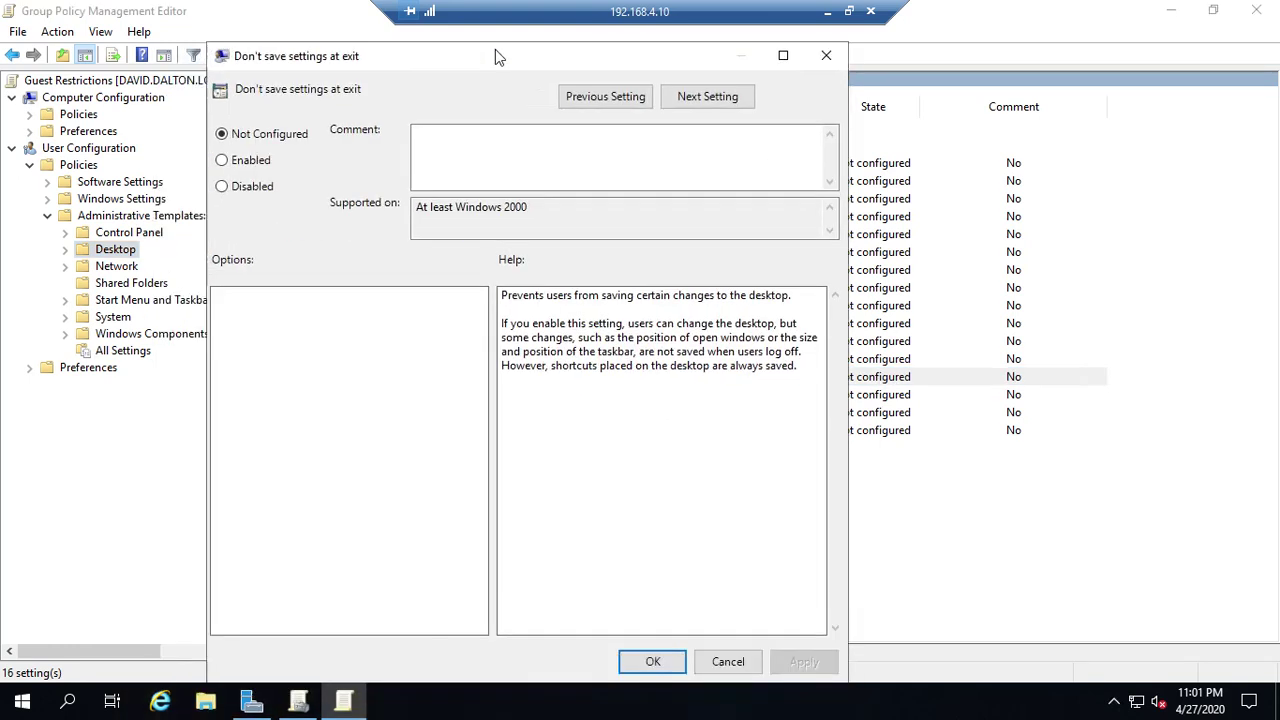
click(255, 164)
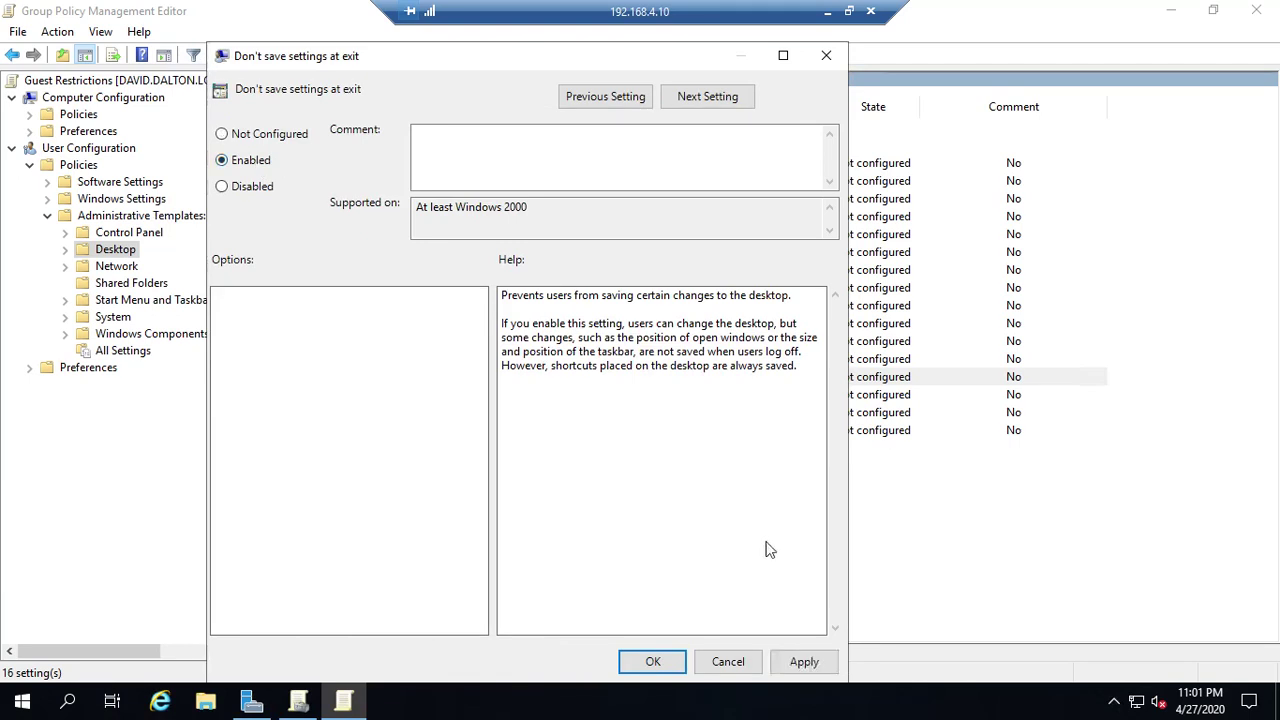
click(805, 661)
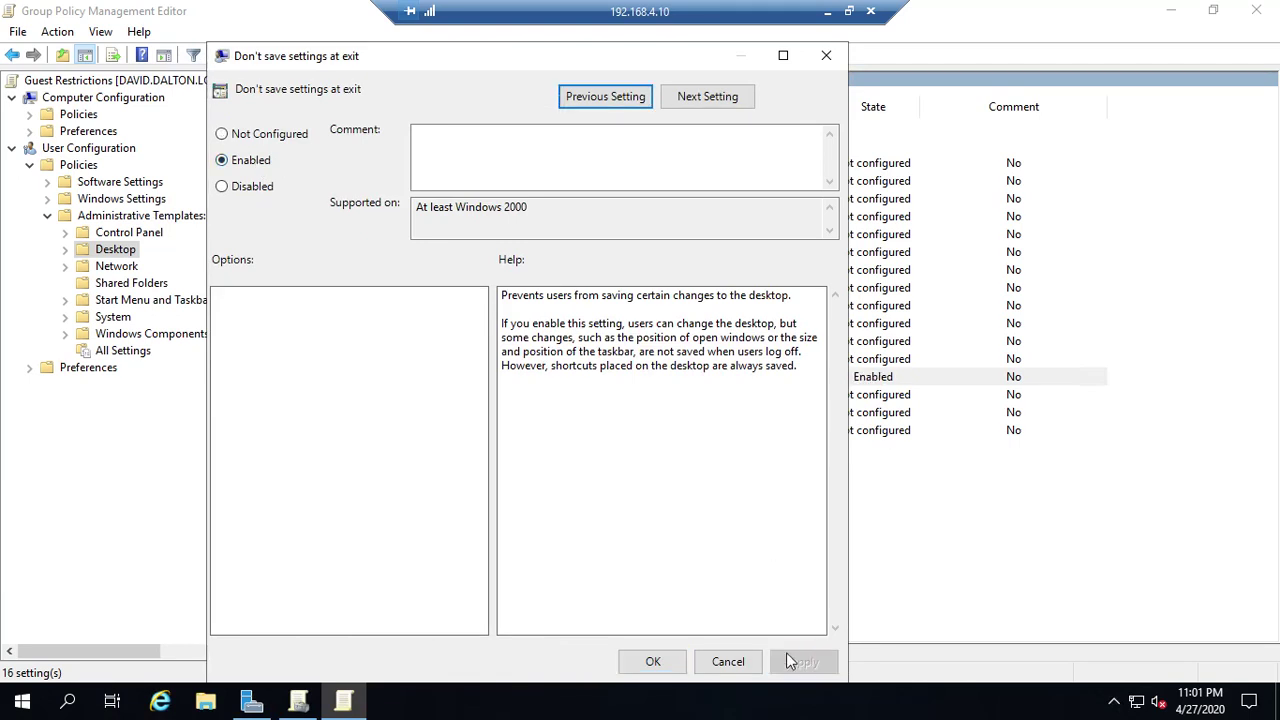
click(655, 662)
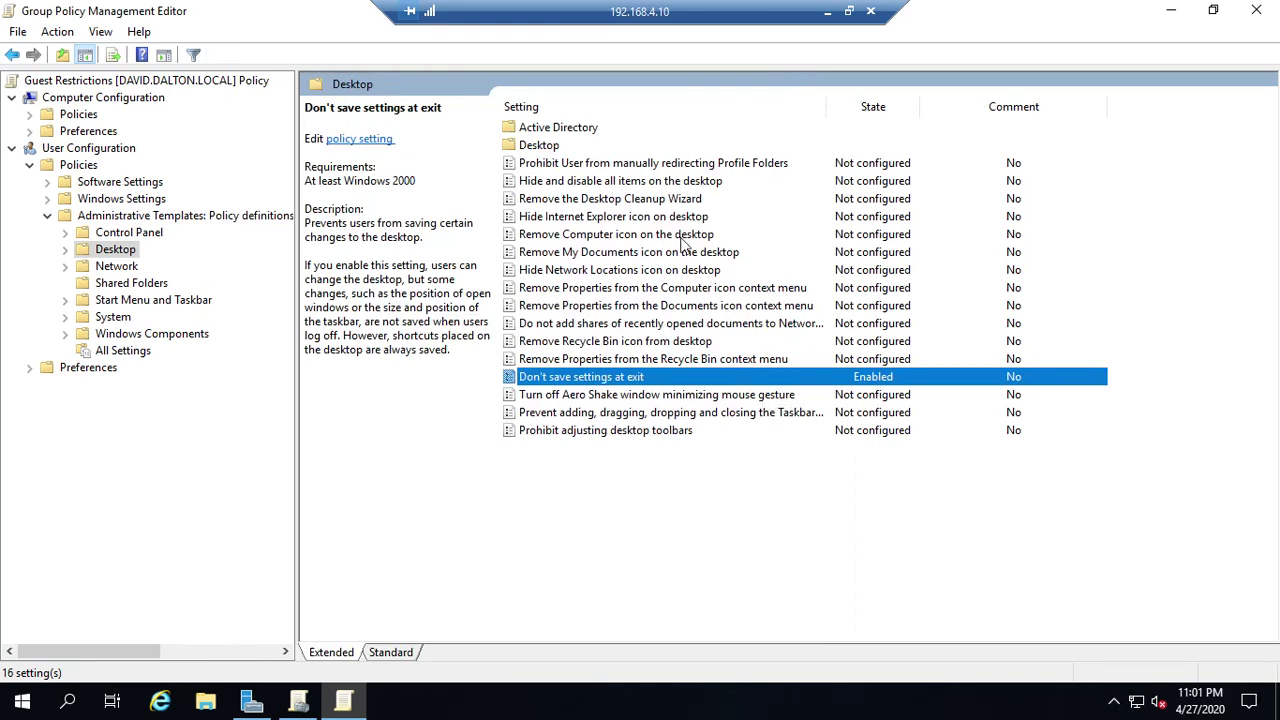
Enable the Remove Computer icon on the desktop policy.
click(620, 236)
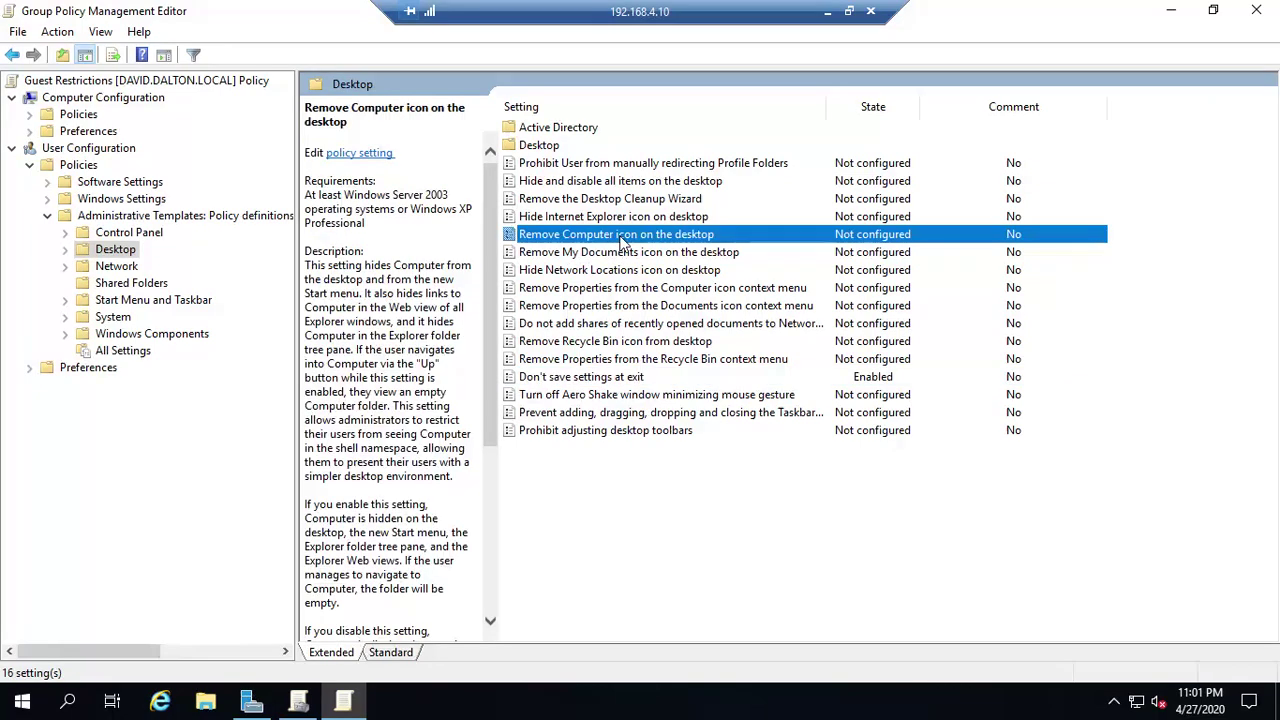
double_click(621, 236)
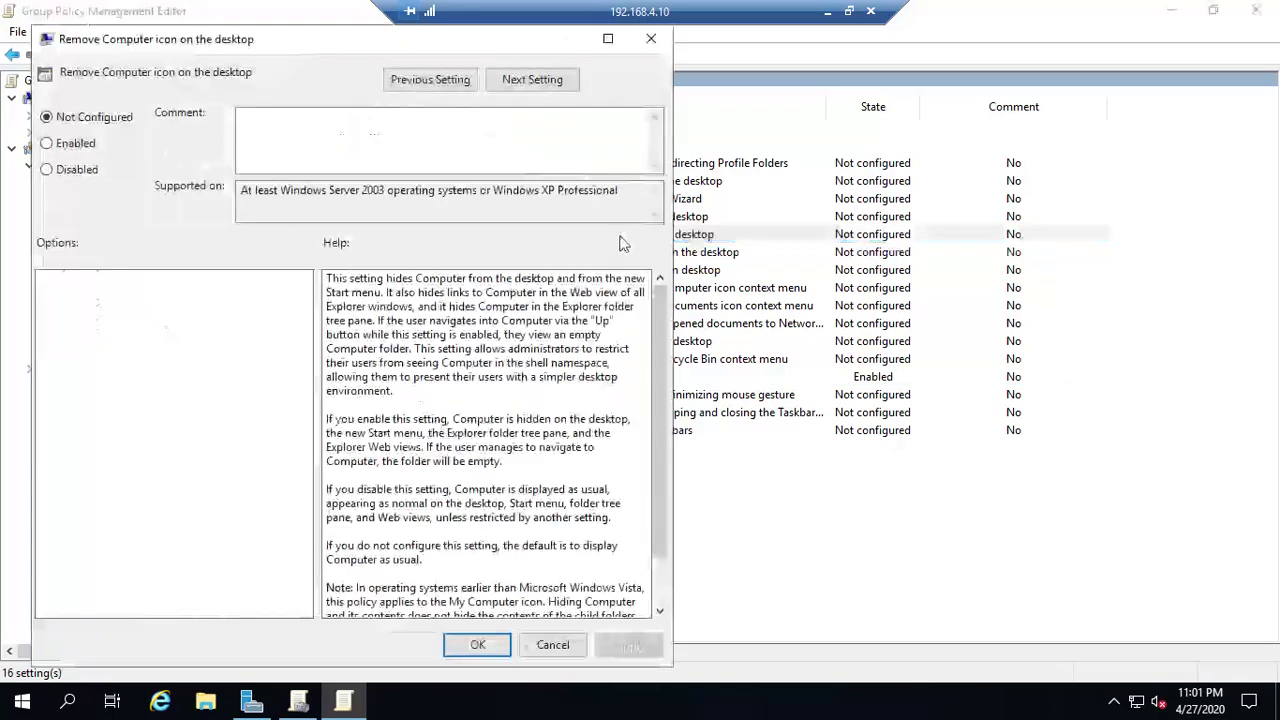
click(62, 146)
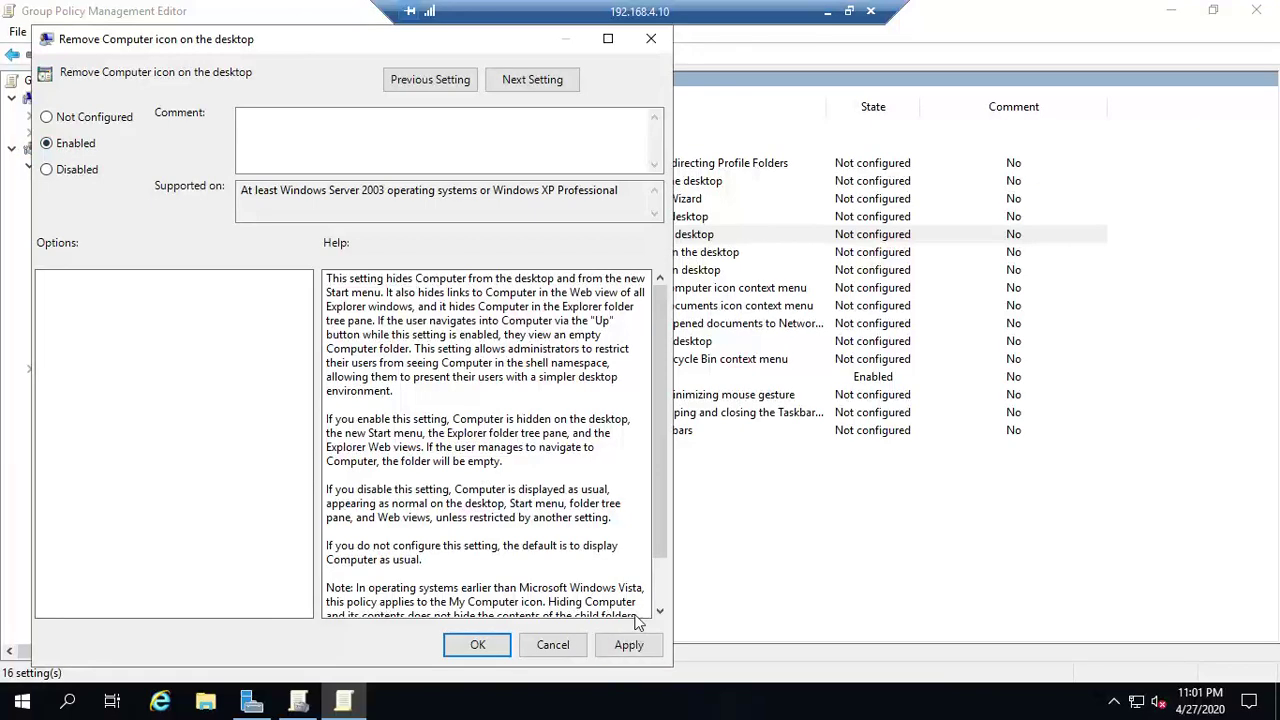
click(628, 645)
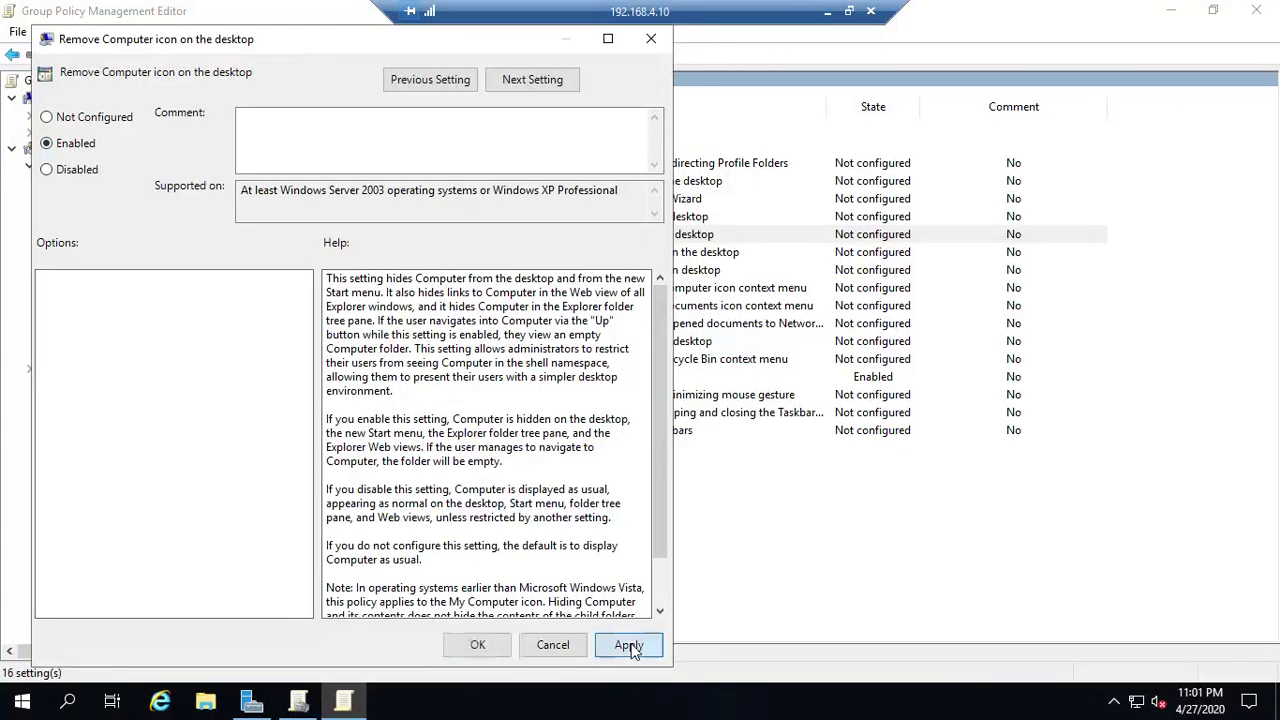
click(478, 645)
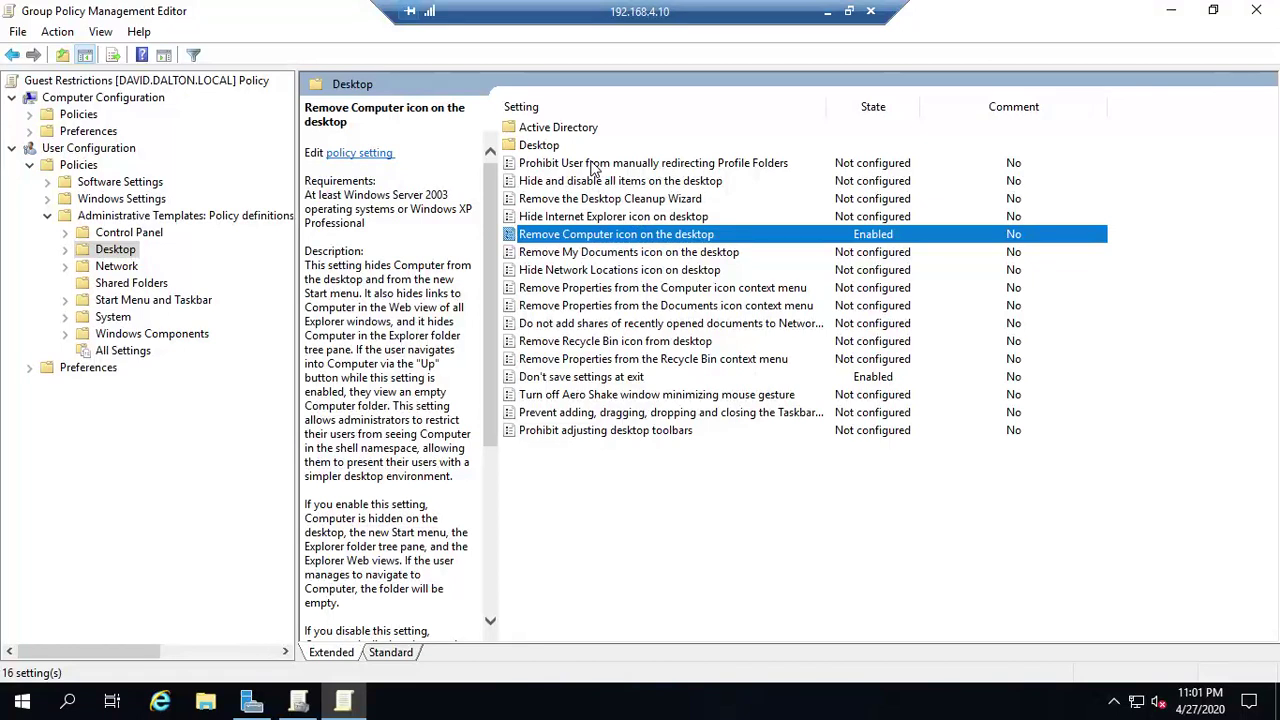
Enable Prohibit User from manually redirecting Profile Folders.
double_click(592, 164)
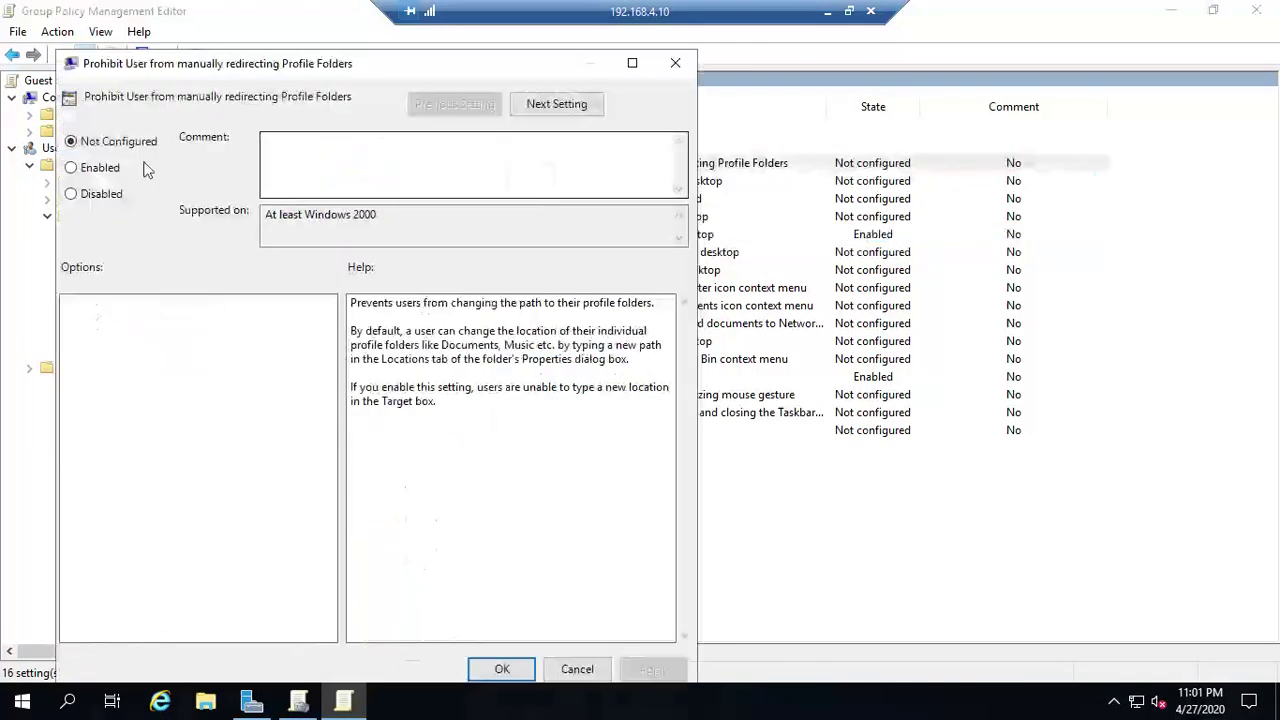
click(90, 172)
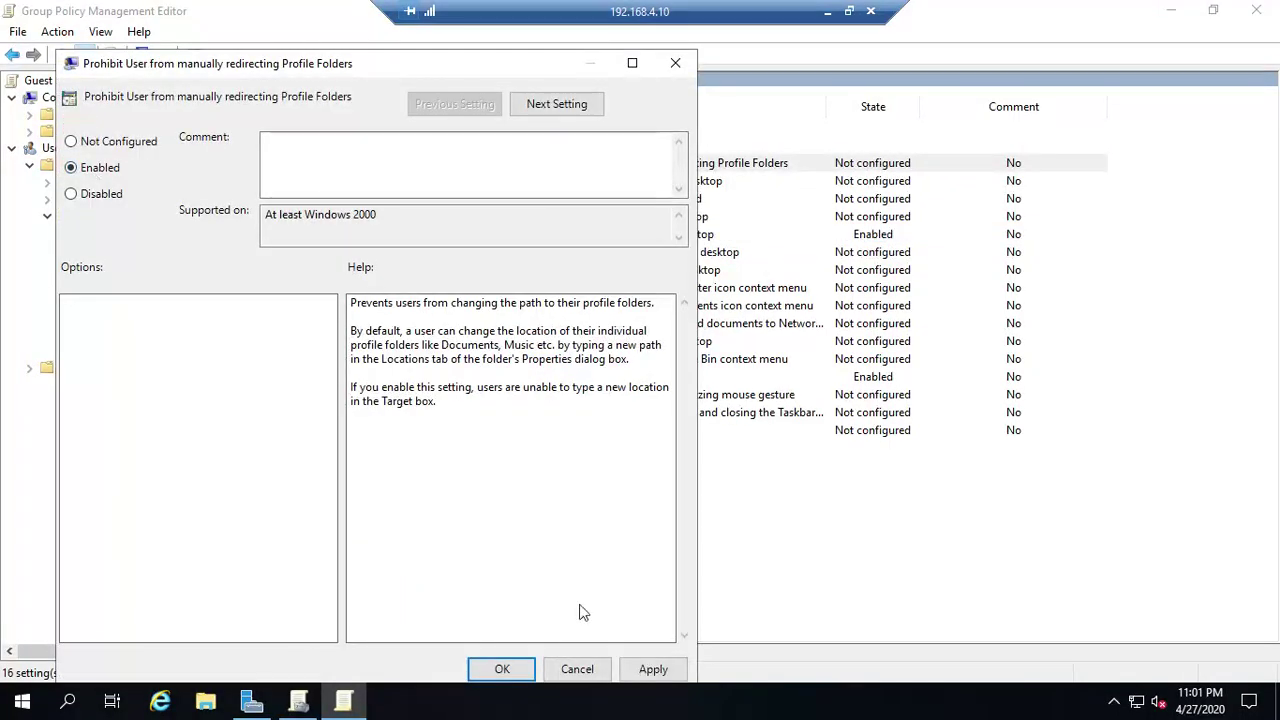
click(653, 669)
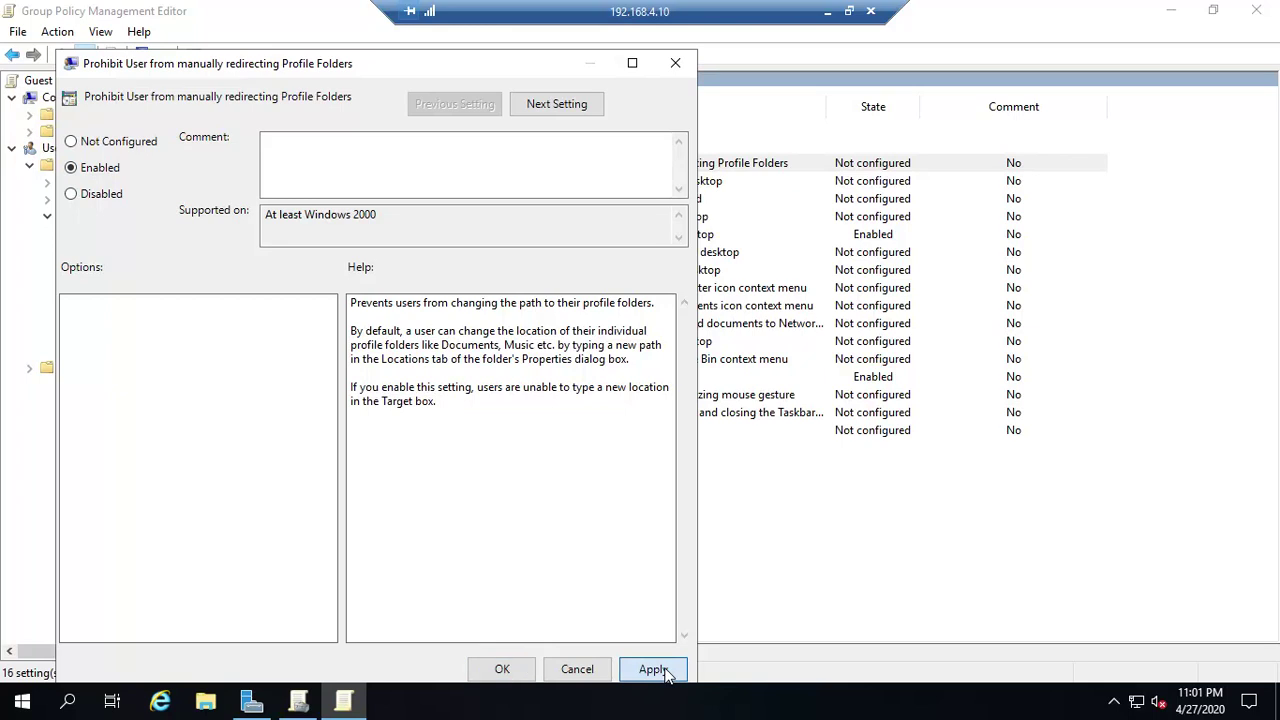
click(501, 669)
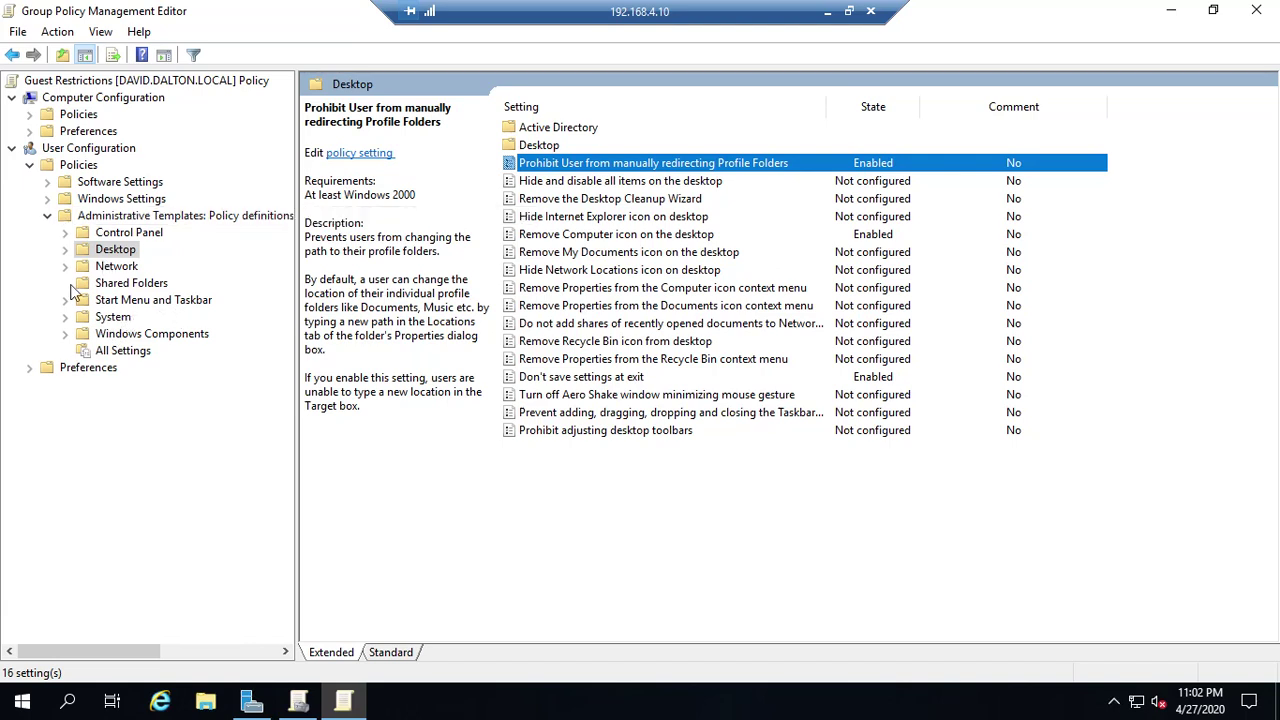
Close the policy editor and refresh the Guest Restrictions settings report.
click(46, 217)
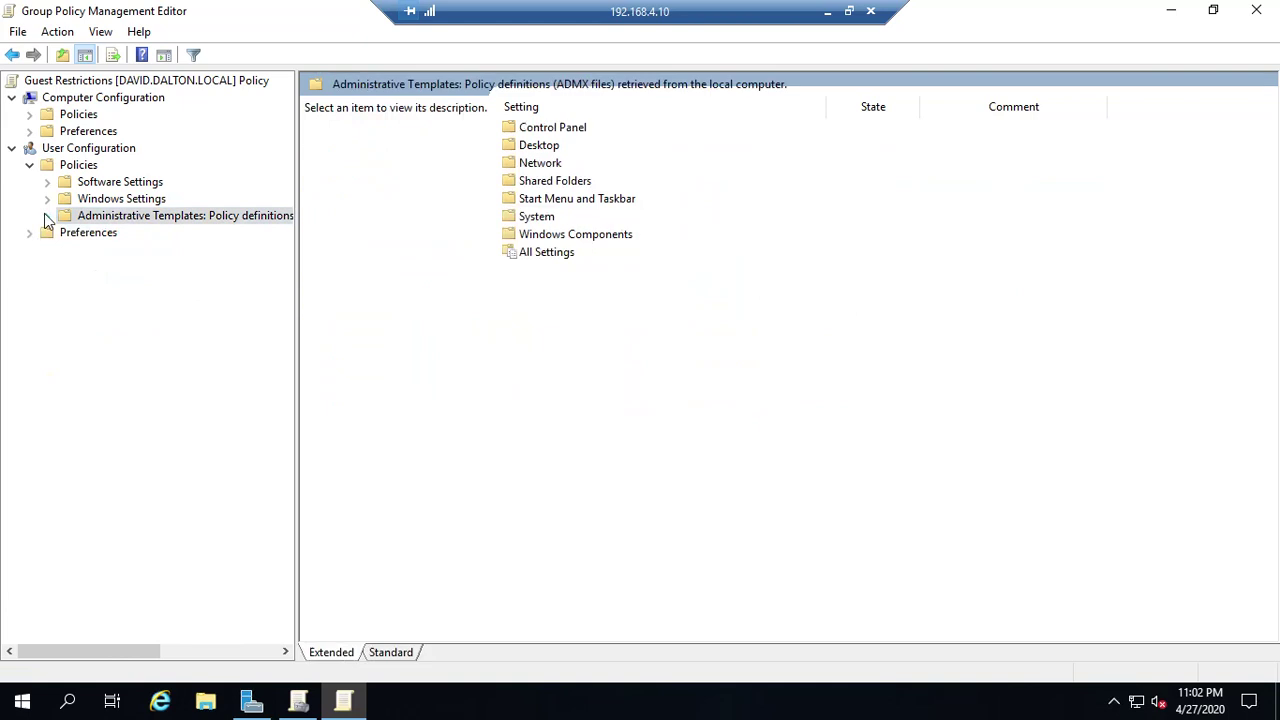
click(1257, 11)
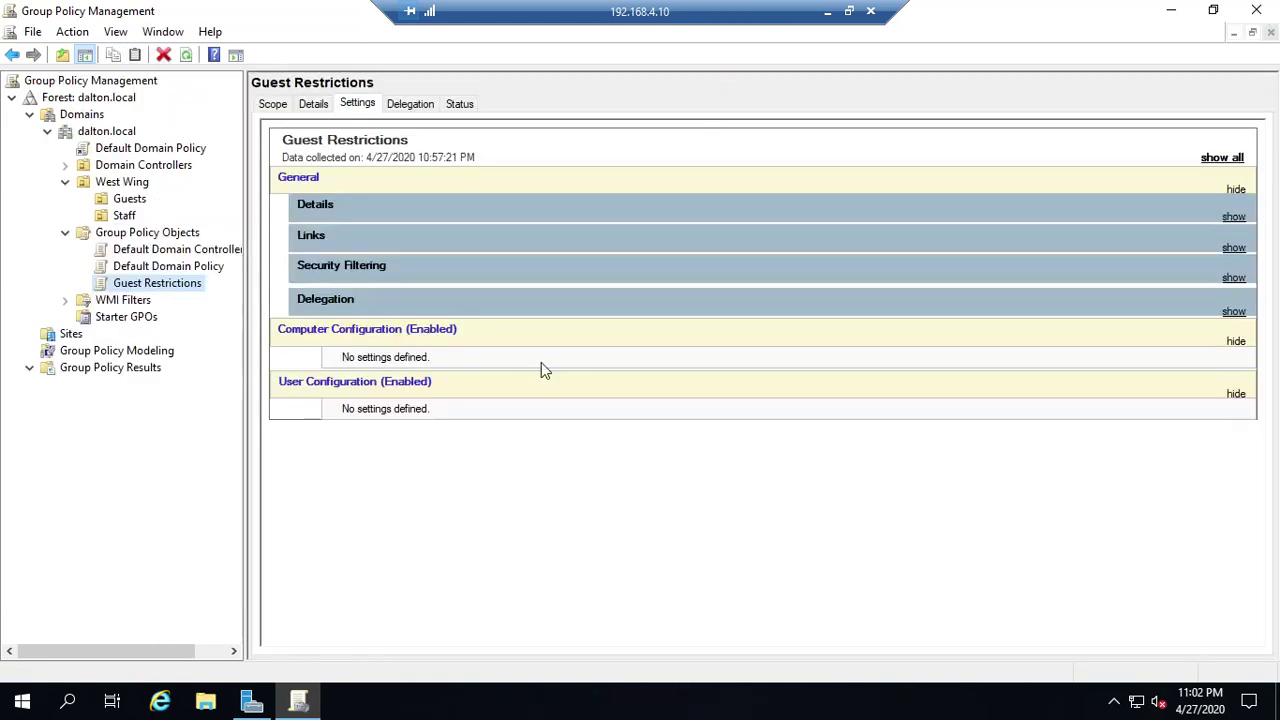
click(186, 56)
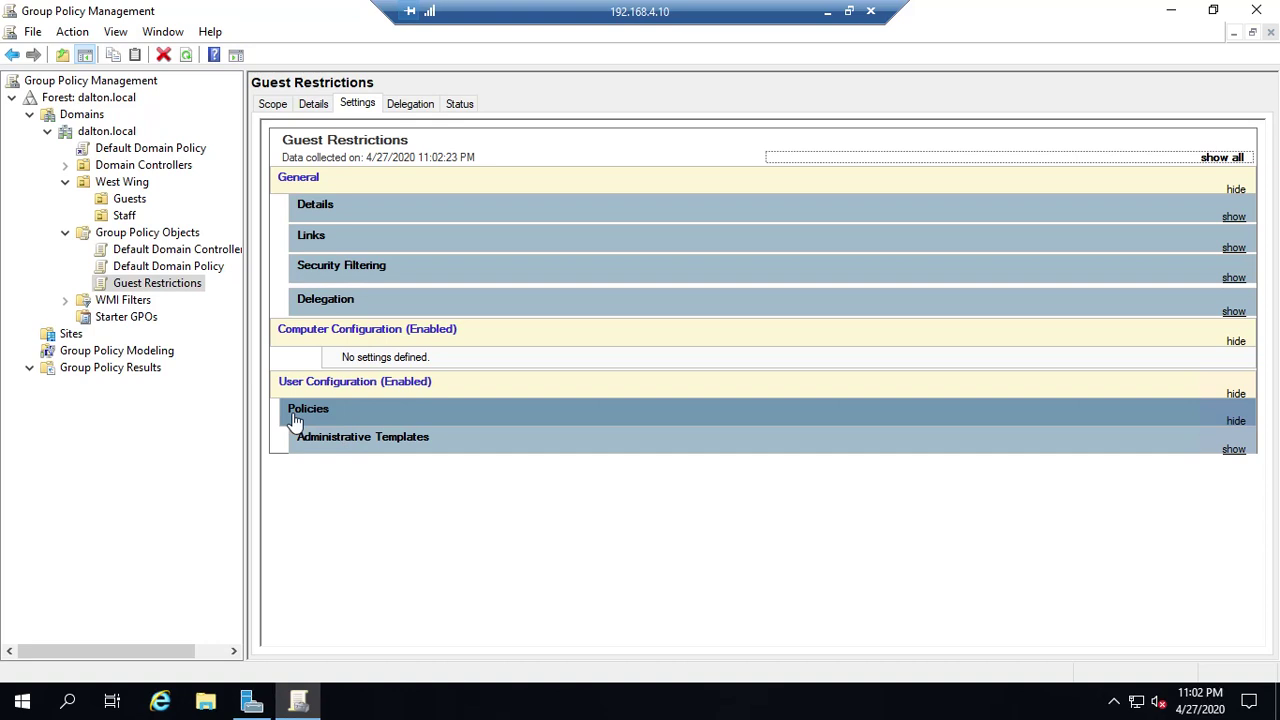
Expand the report's Administrative Templates, Control Panel and Desktop sections to review the enabled policies.
click(1233, 450)
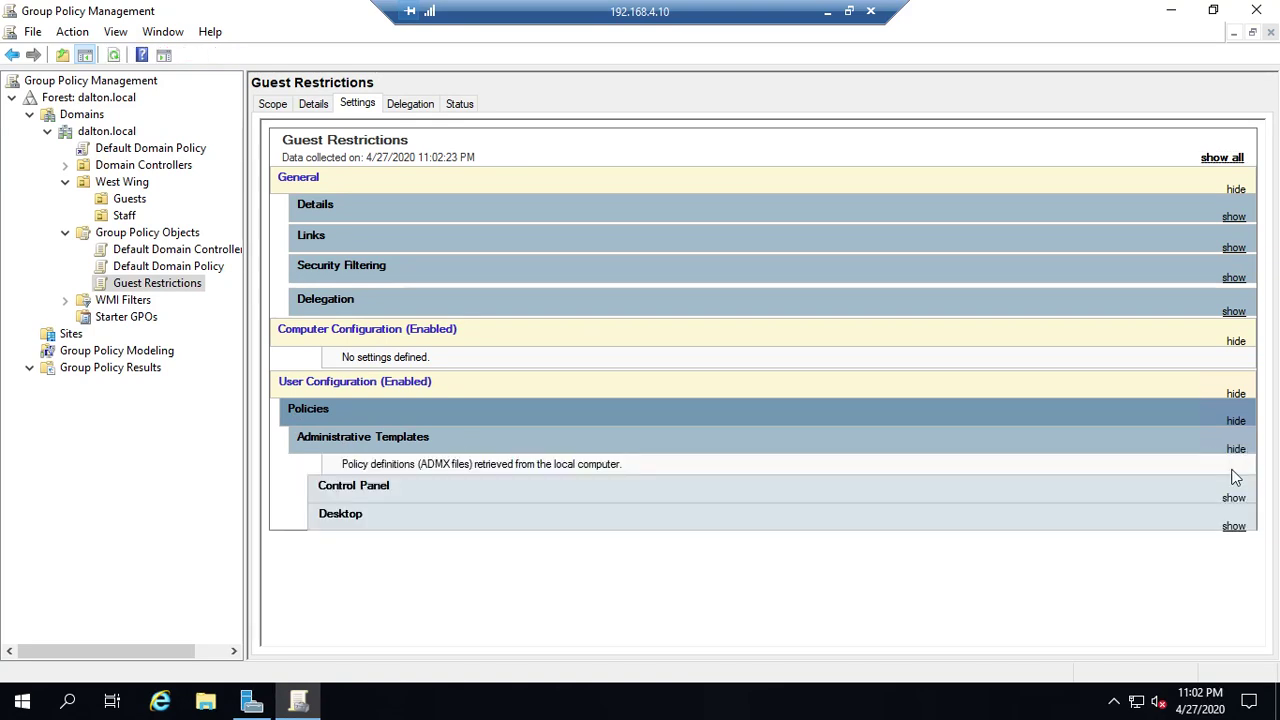
click(1233, 498)
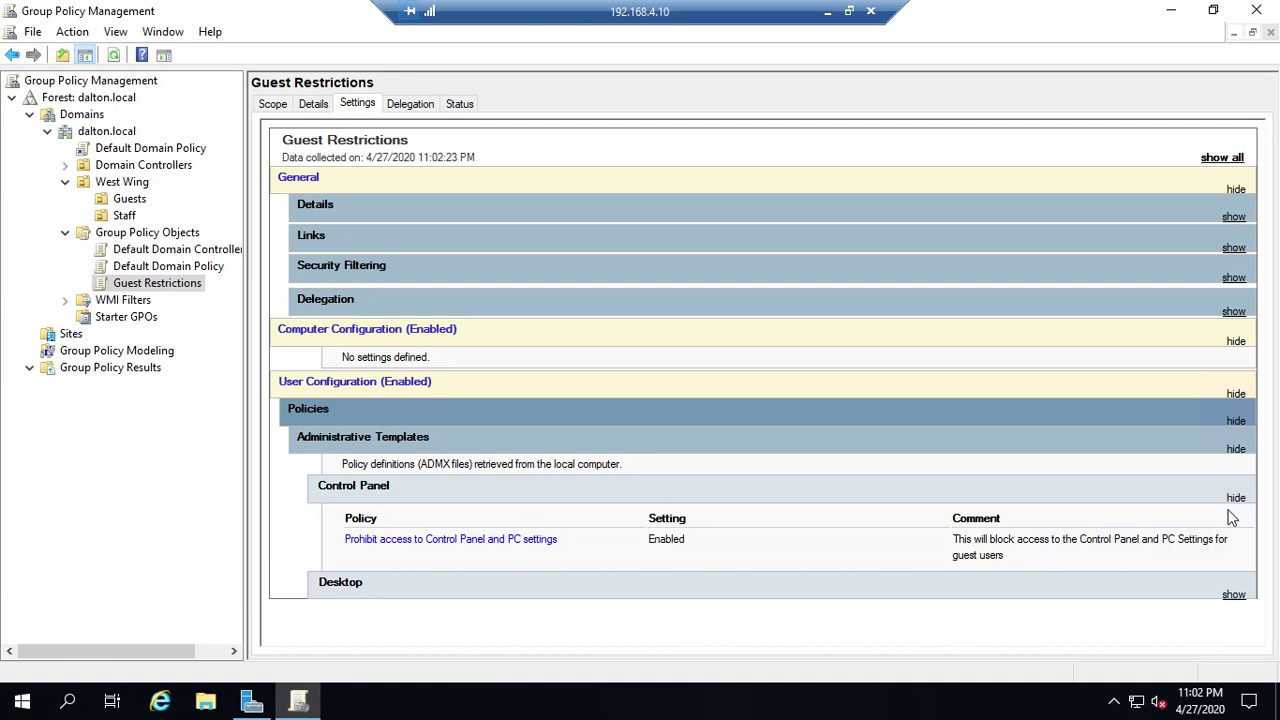
click(1233, 596)
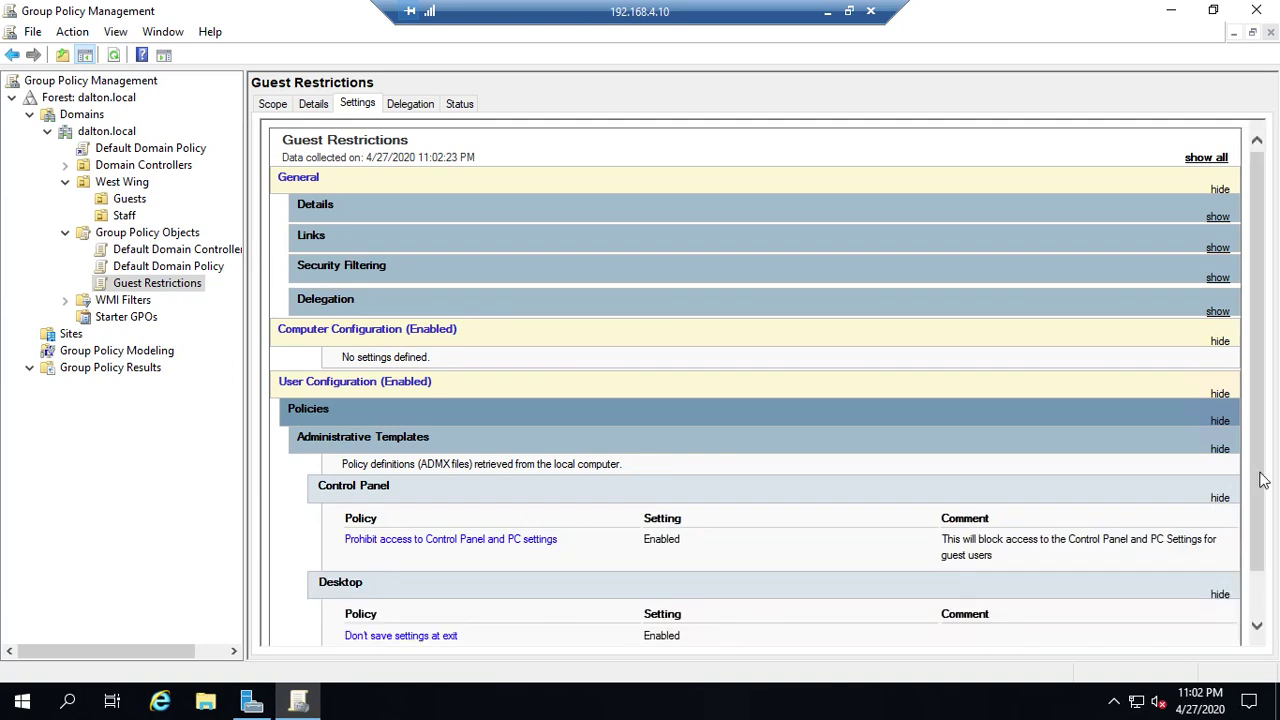
drag(1257, 471, 1278, 601)
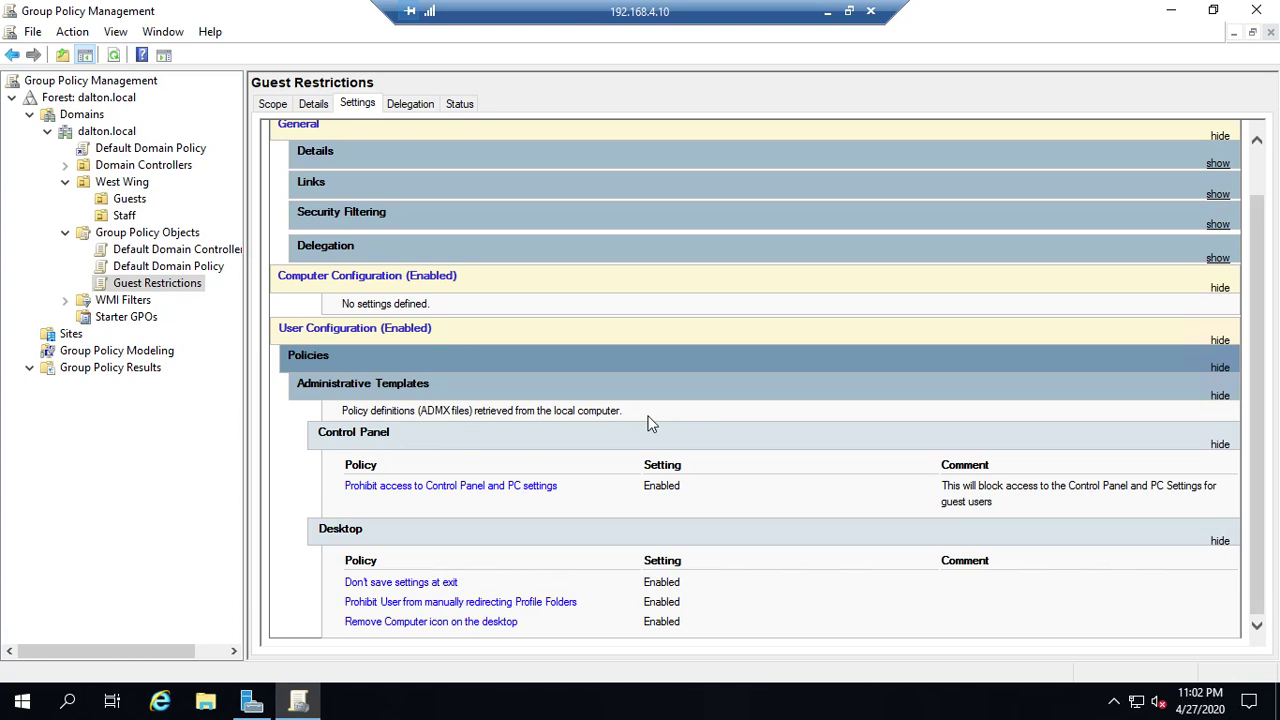
click(1220, 540)
click(1236, 497)
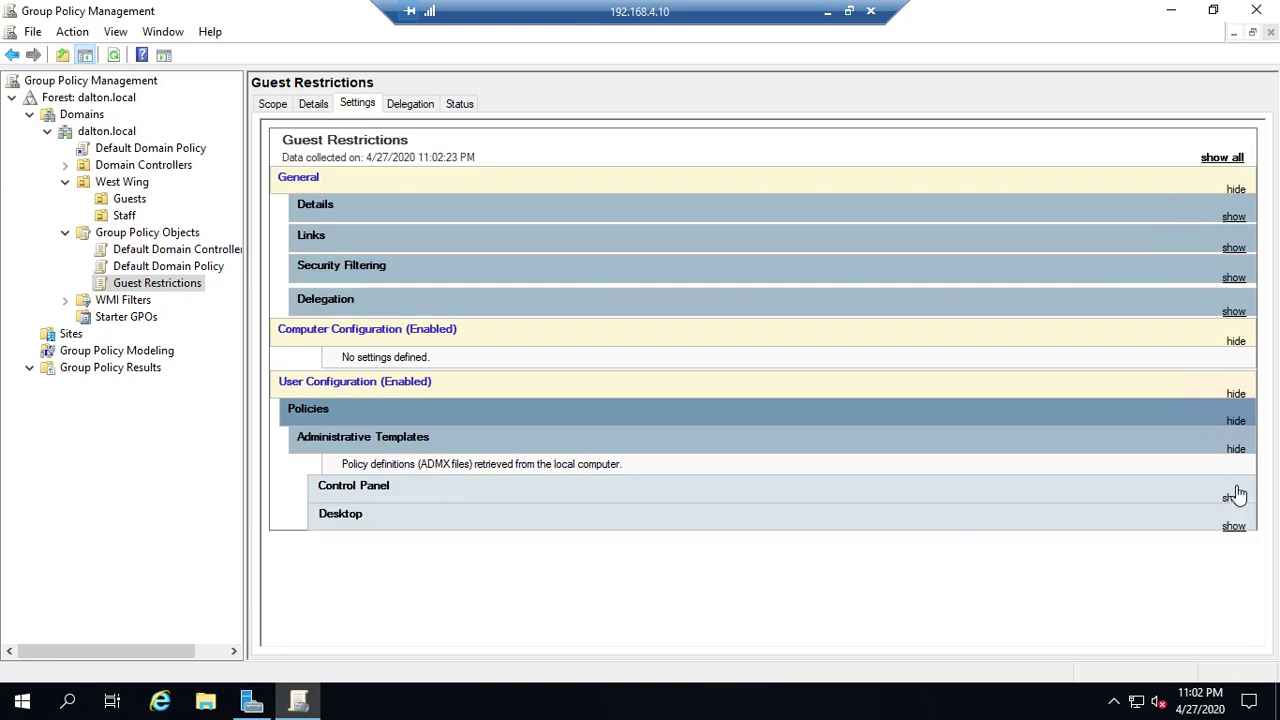
click(1237, 450)
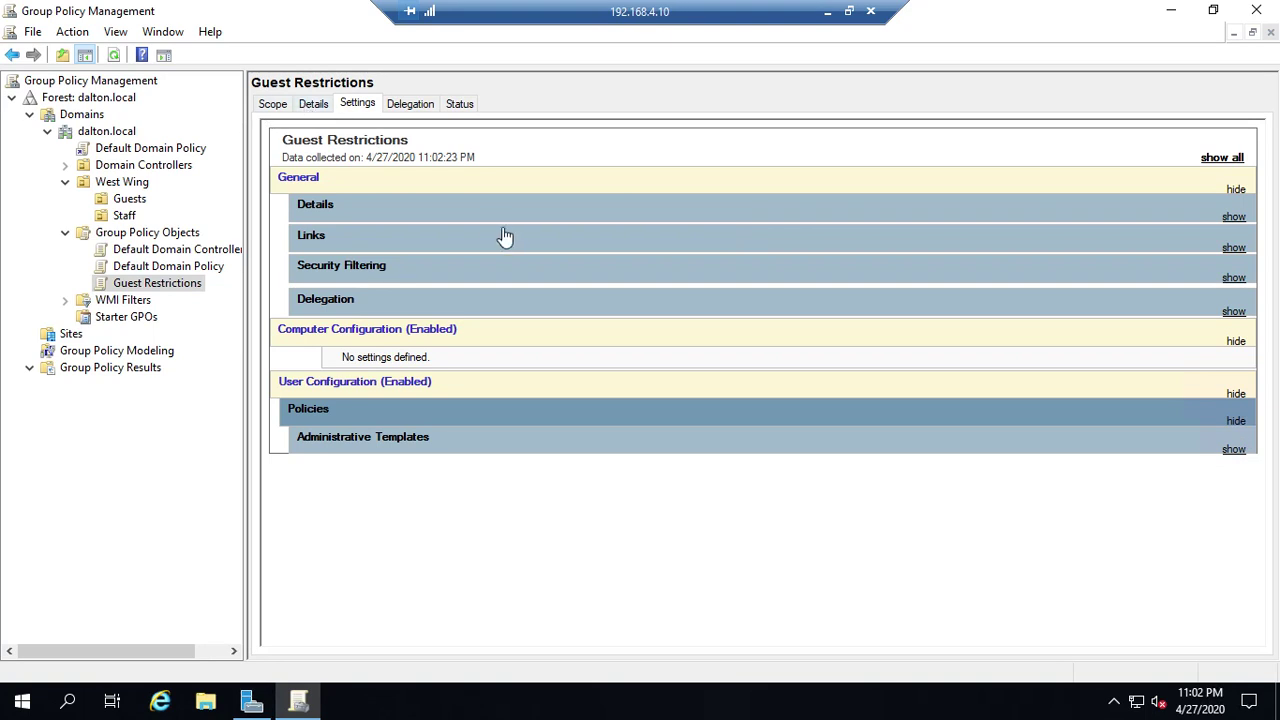
Review the Guest Restrictions GPO's links section, Details tab and Scope tab.
click(1234, 248)
click(1236, 248)
click(313, 104)
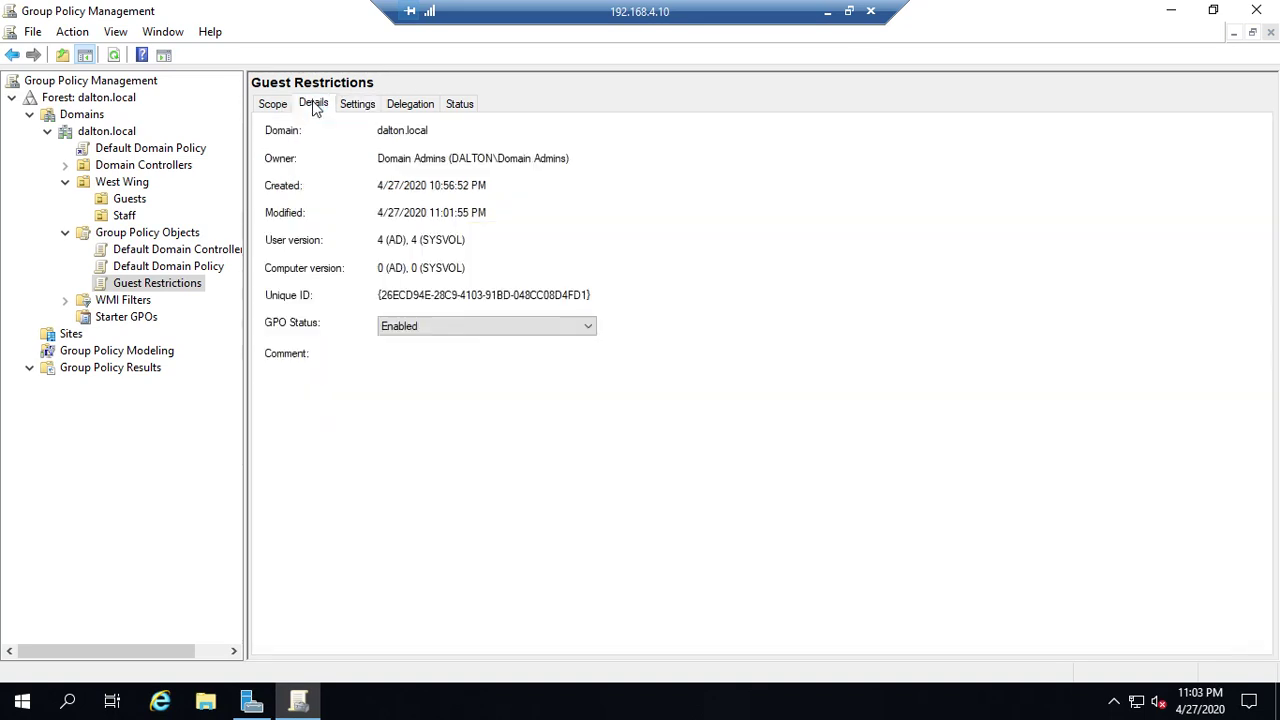
click(285, 107)
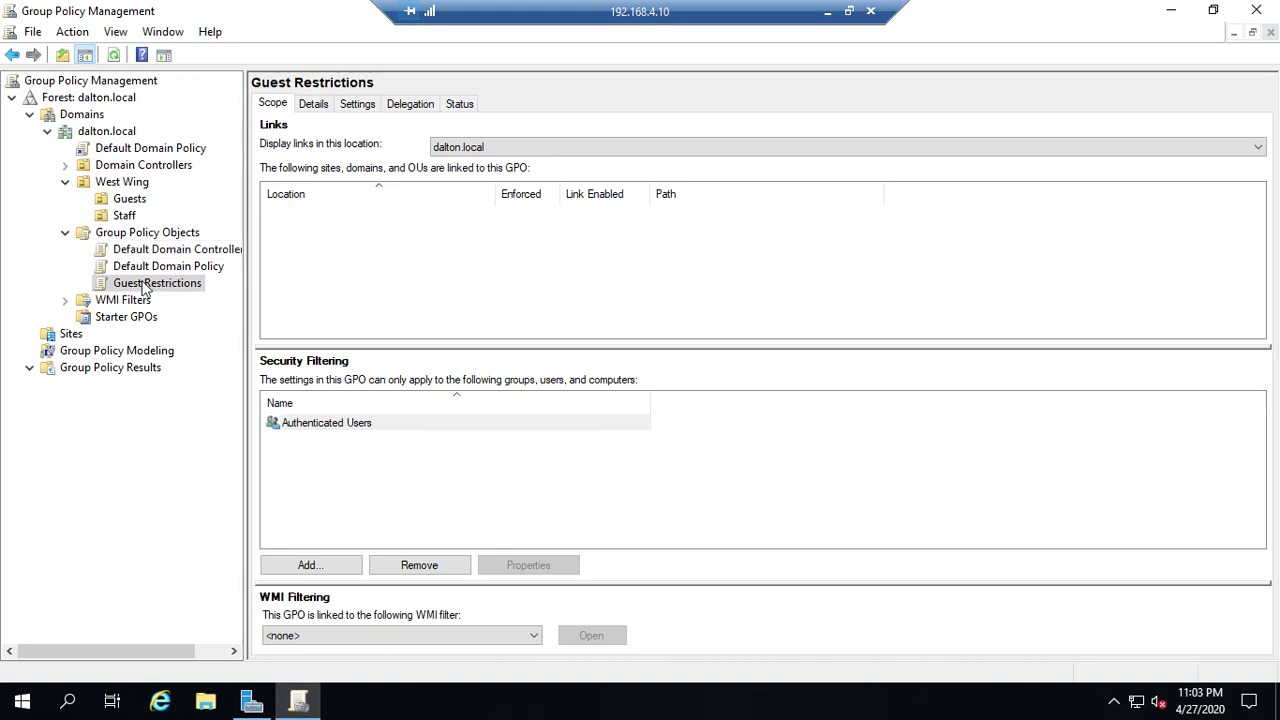
Link the existing Guest Restrictions GPO to the West Wing Guests OU.
right_click(130, 200)
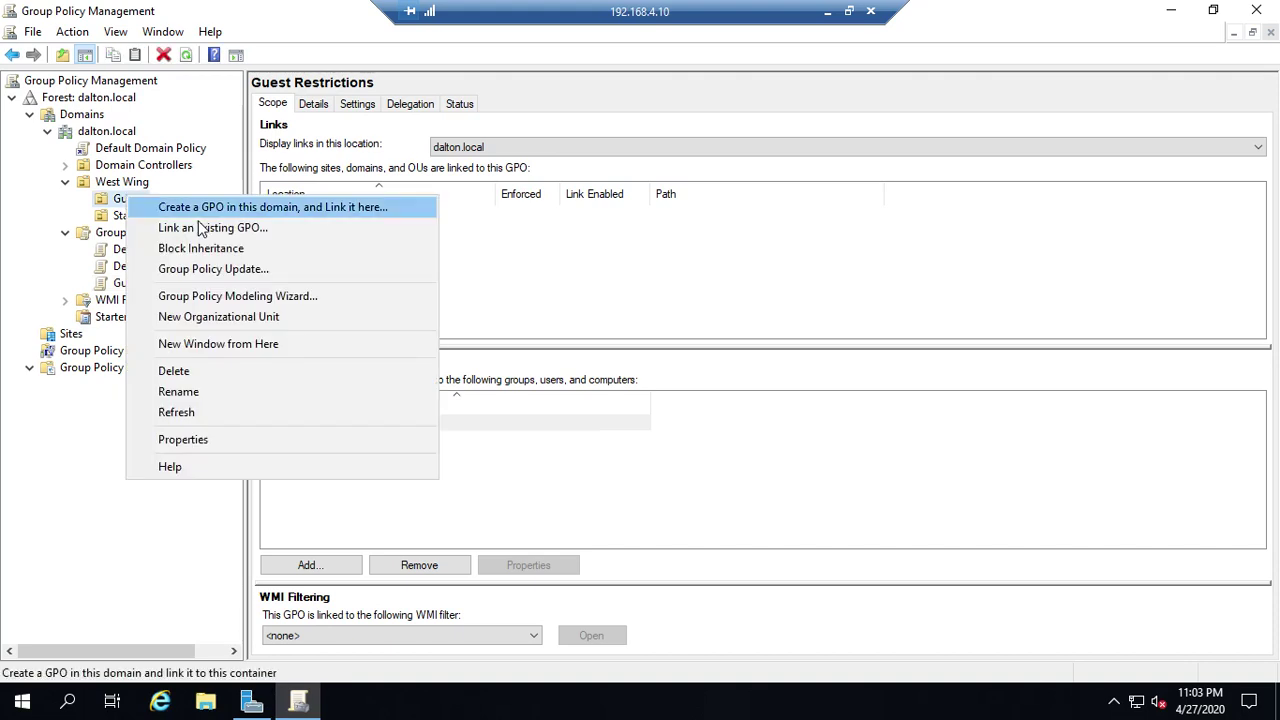
click(213, 228)
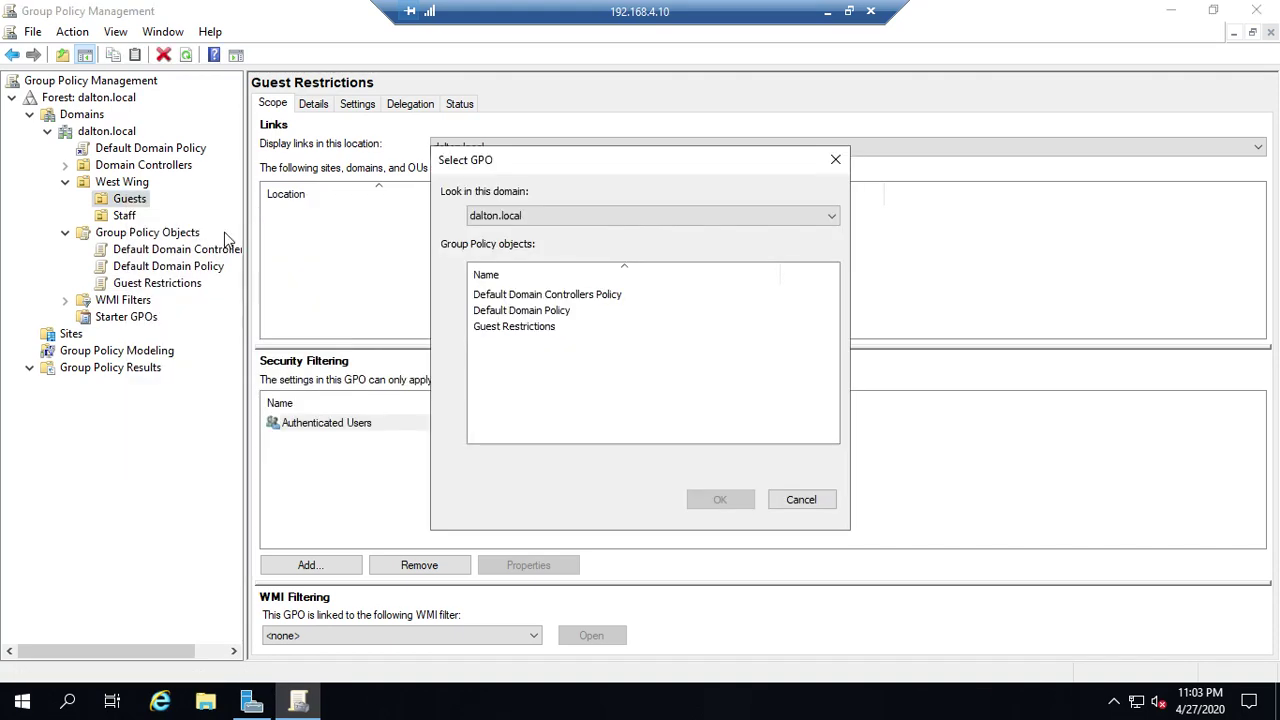
click(540, 327)
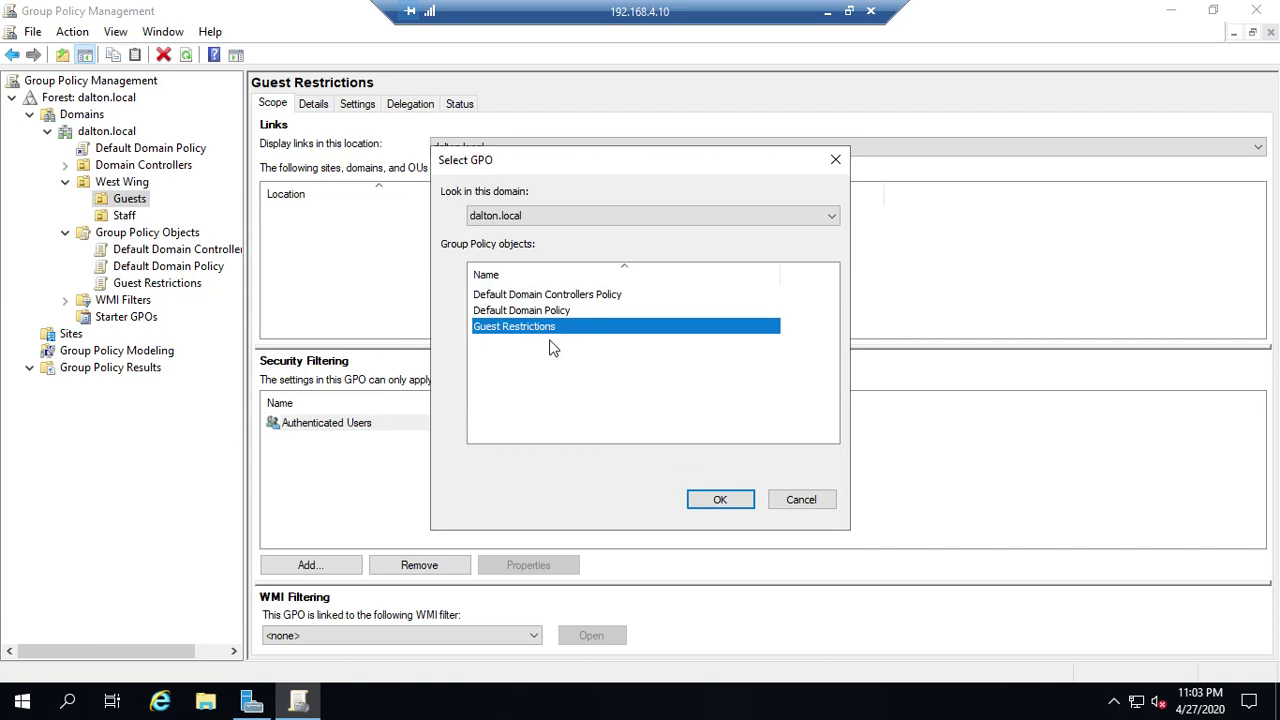
click(720, 500)
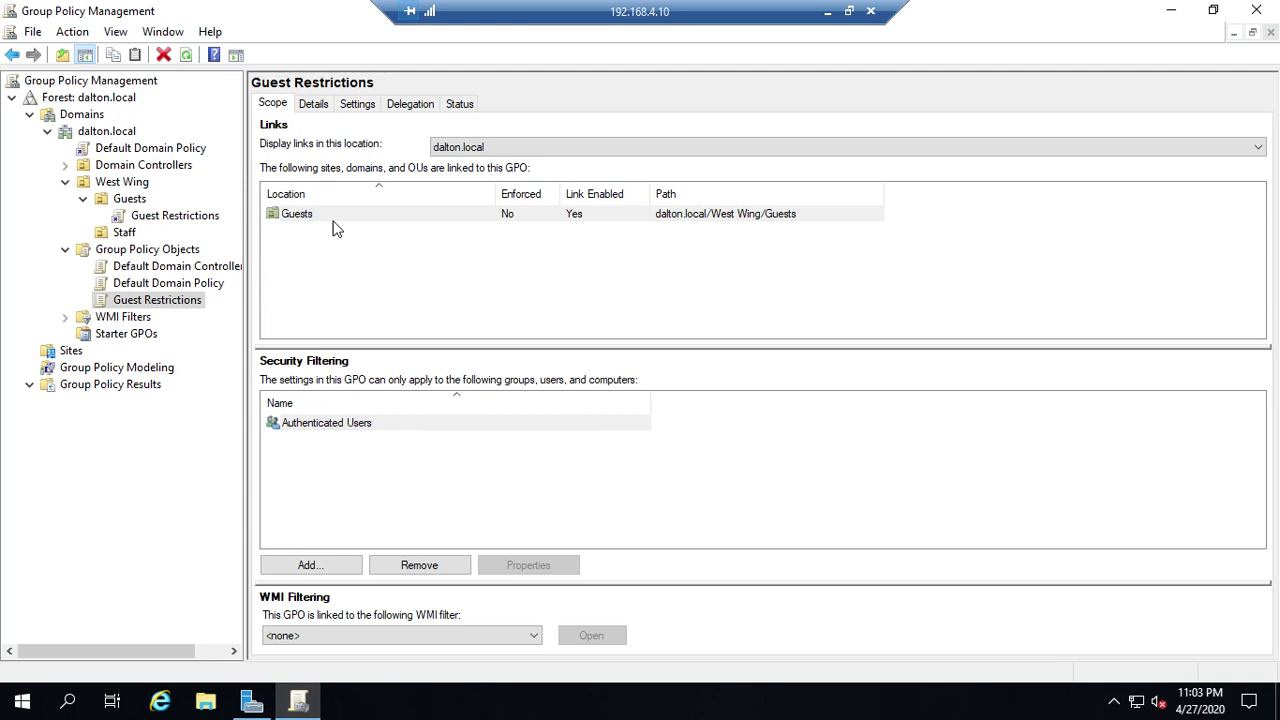
click(160, 302)
Check Guest Restrictions' settings report and details (Enabled, user version 4), then minimize the remote session.
click(158, 303)
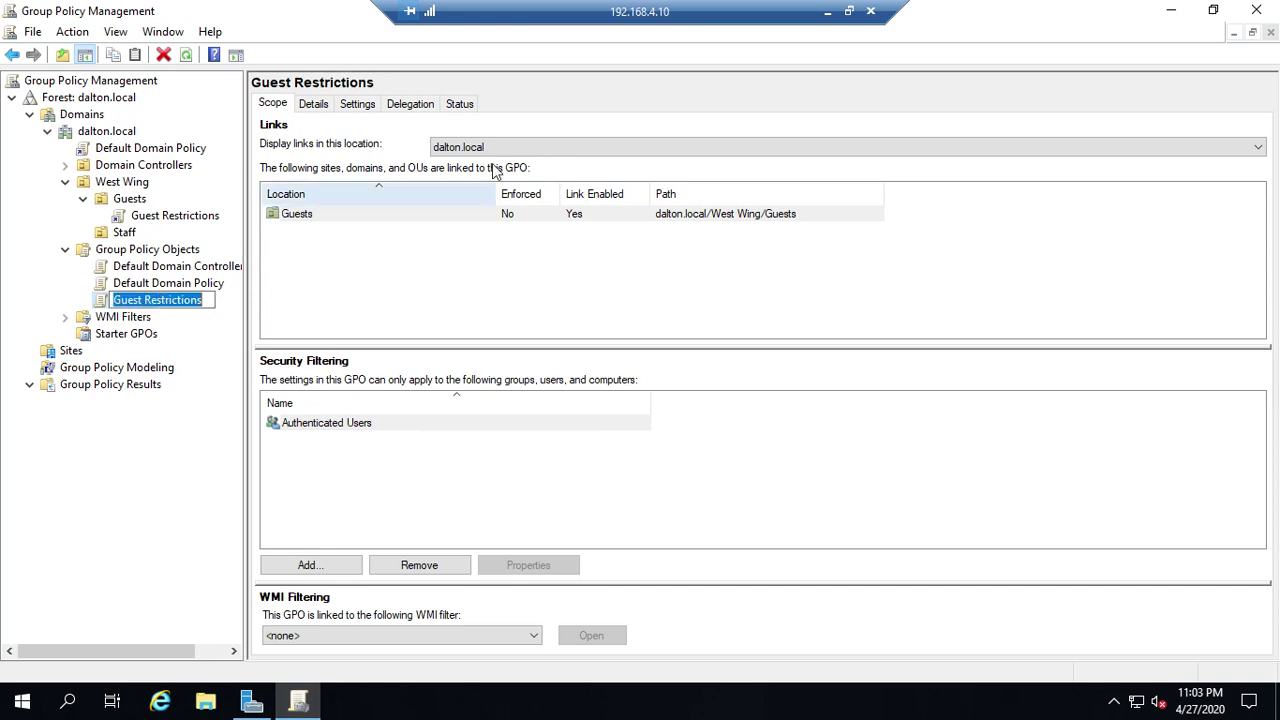
click(350, 108)
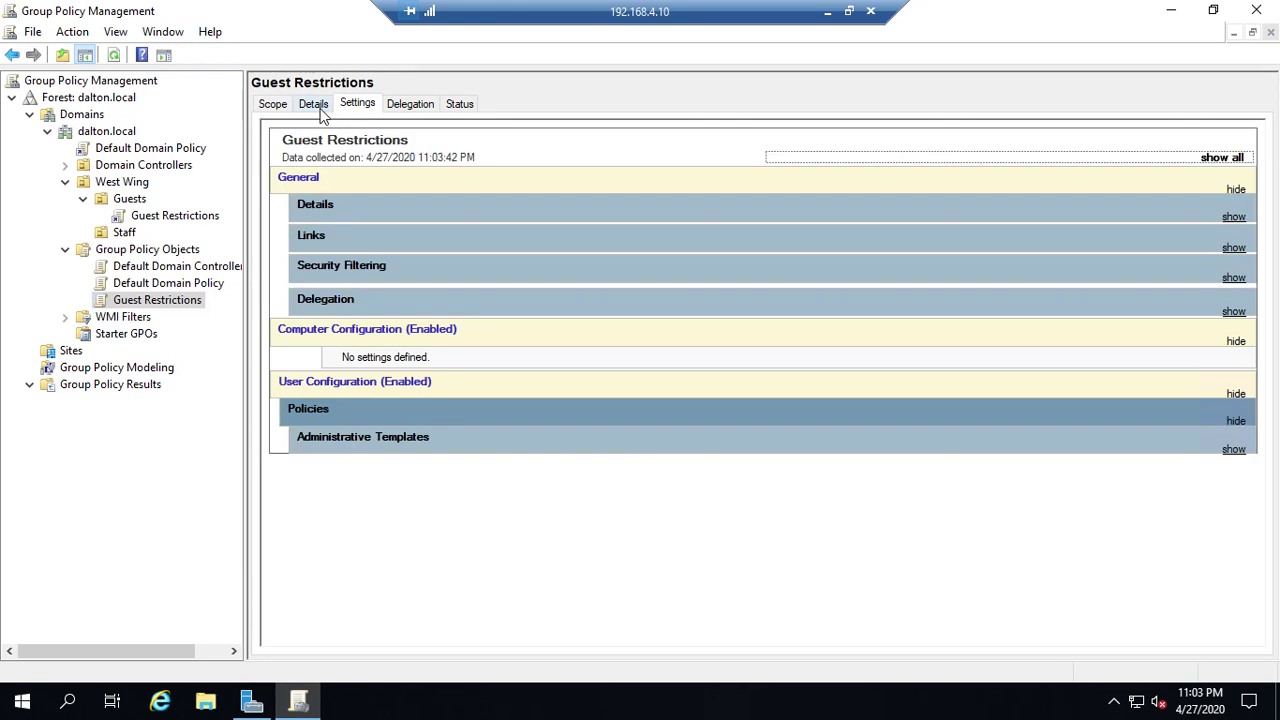
click(318, 108)
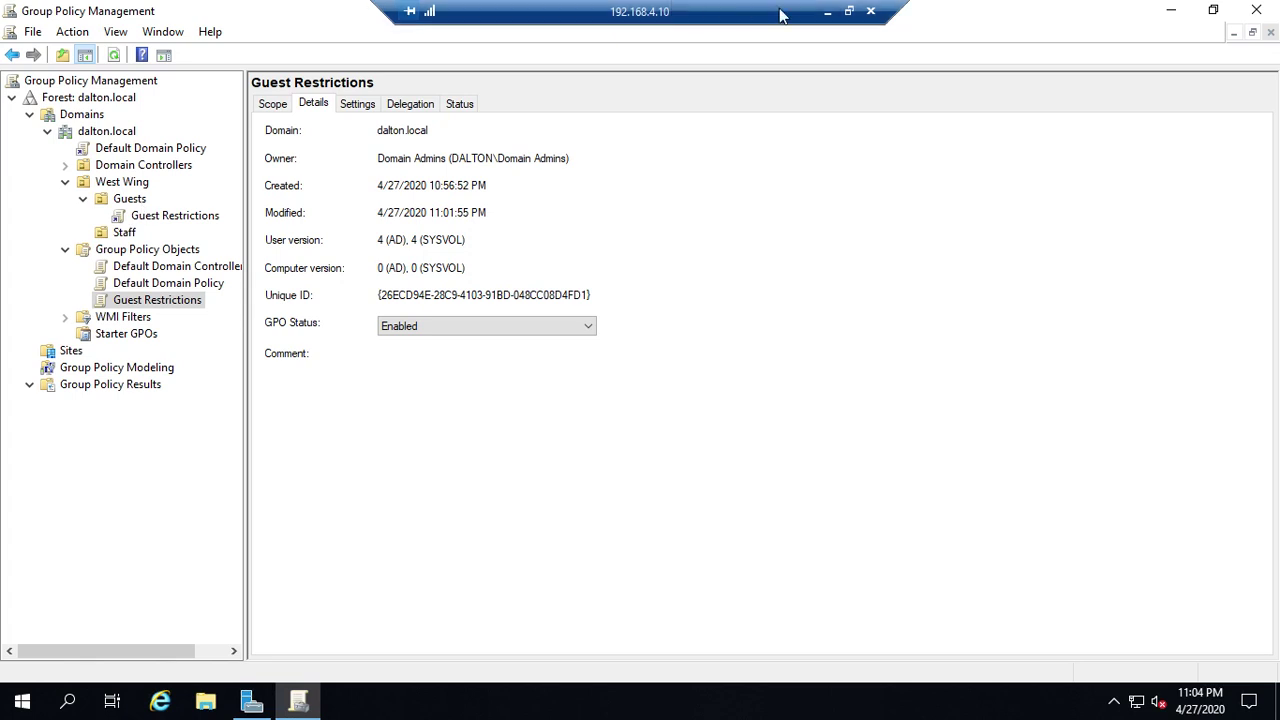
click(827, 15)
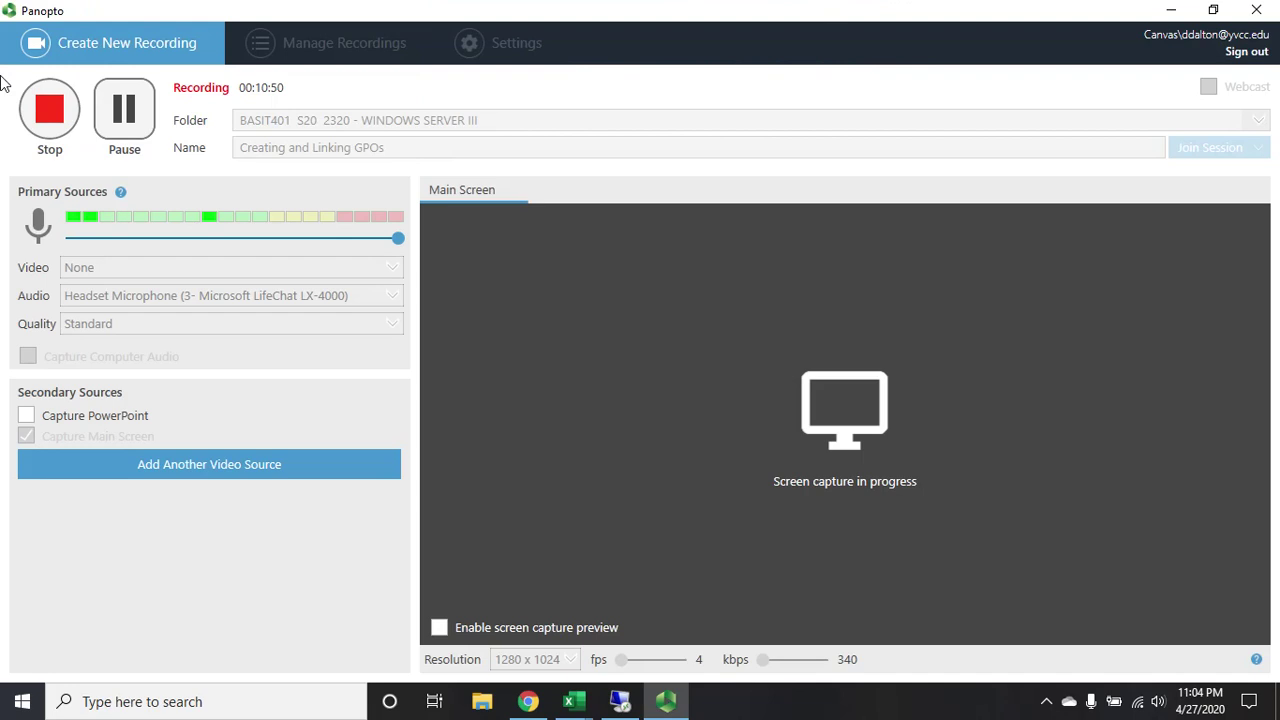